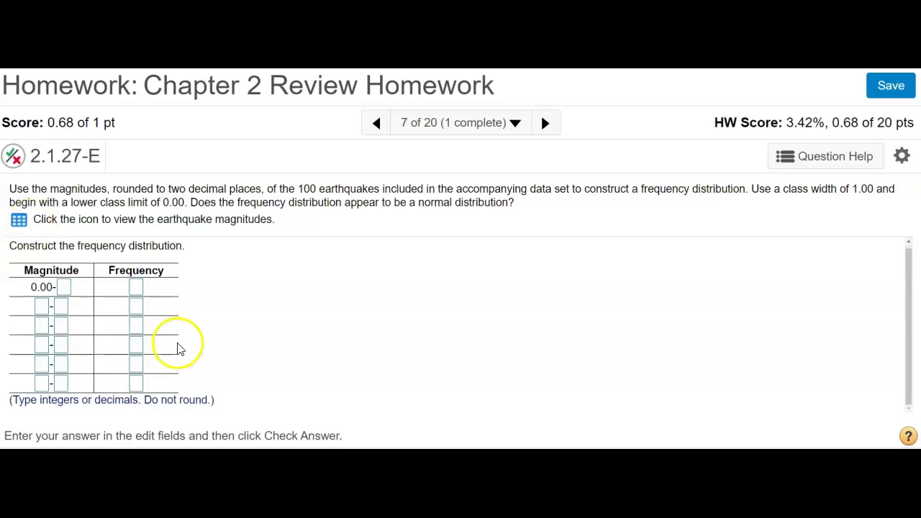
- Open the earthquake magnitudes data set attached to the question and look through its values
click(19, 219)
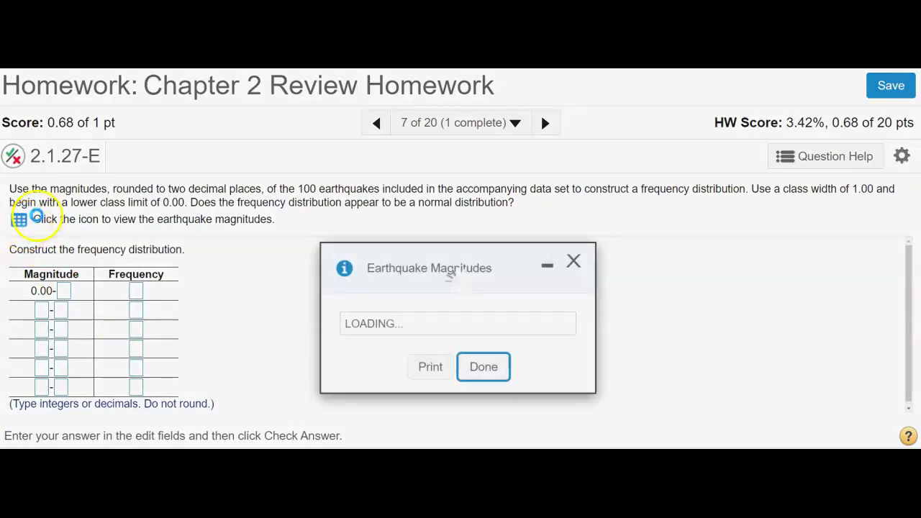
click(545, 232)
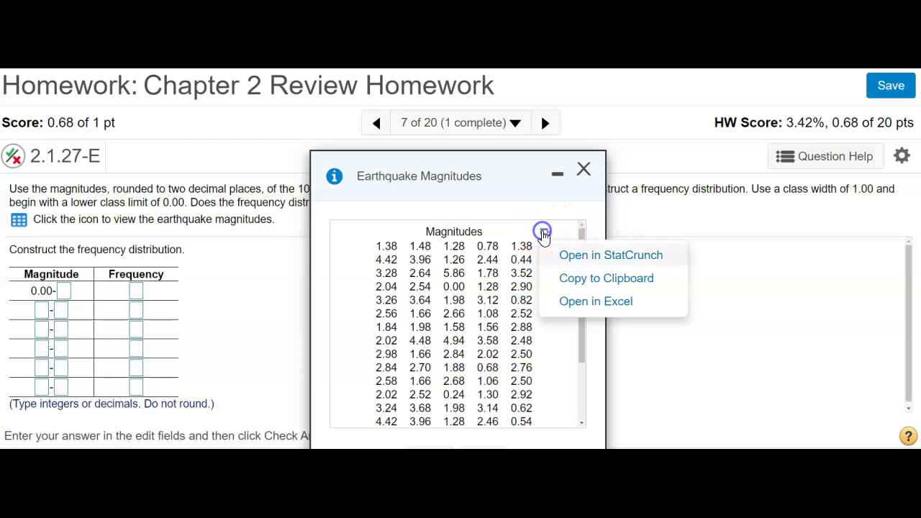
click(583, 171)
click(20, 220)
scroll(521, 302, down, 2)
scroll(522, 338, up, 3)
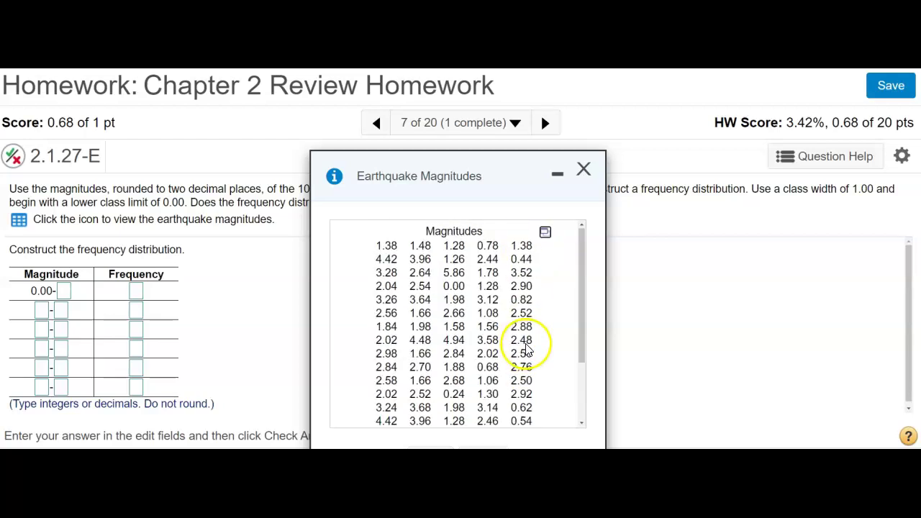
- Try to open the earthquake magnitudes in StatCrunch, and reposition and enlarge its browser window
click(545, 232)
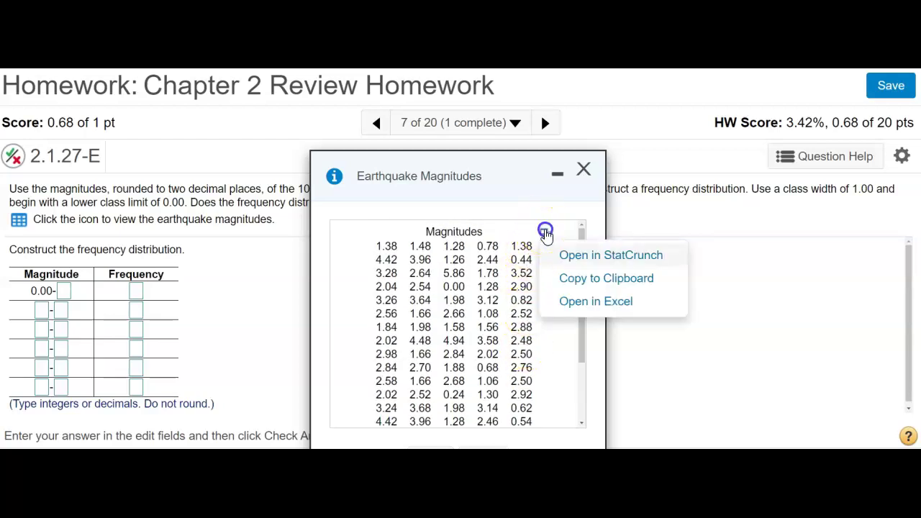
click(566, 281)
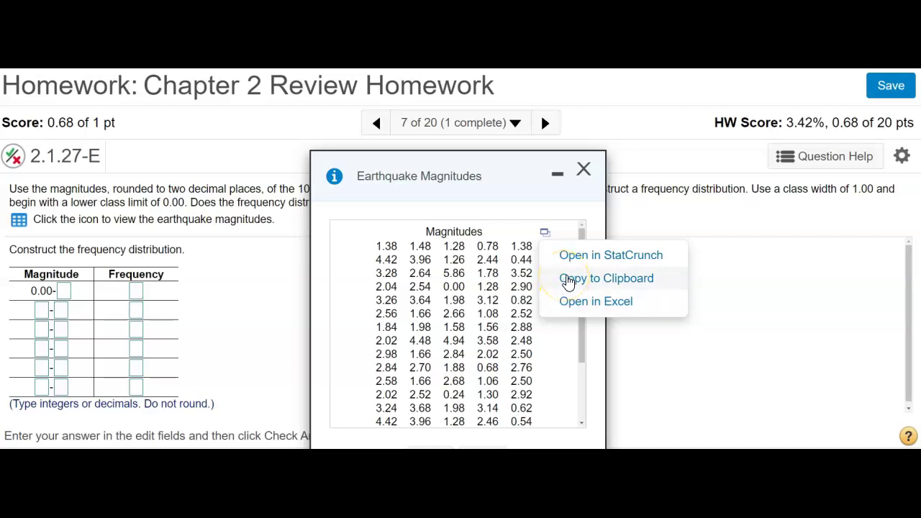
click(572, 285)
click(576, 265)
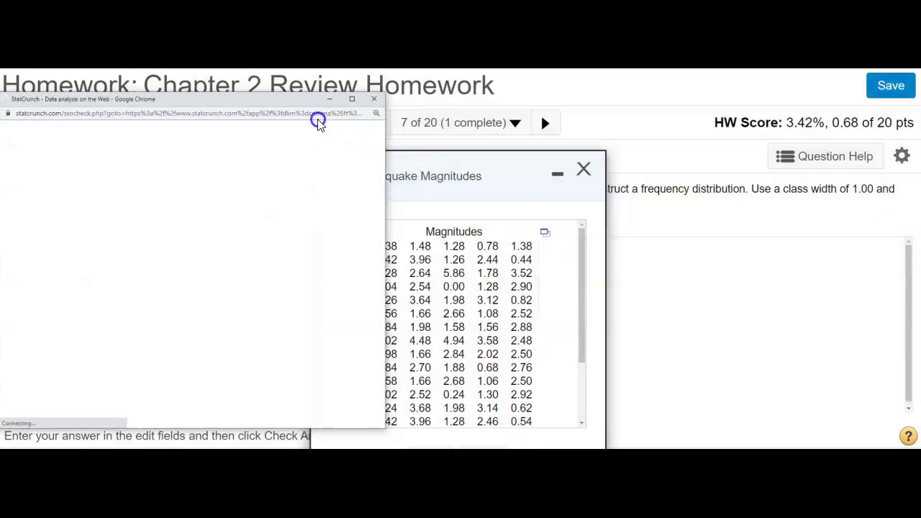
drag(279, 100, 469, 95)
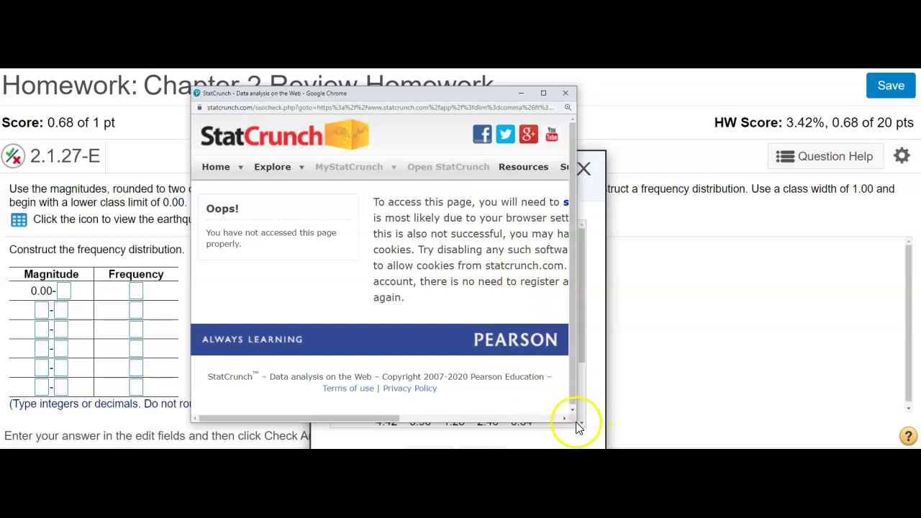
drag(576, 424, 708, 439)
- Sign in to StatCrunch with the saved account credentials, dismiss the COVID-19 resources notice, and minimize the window
click(680, 168)
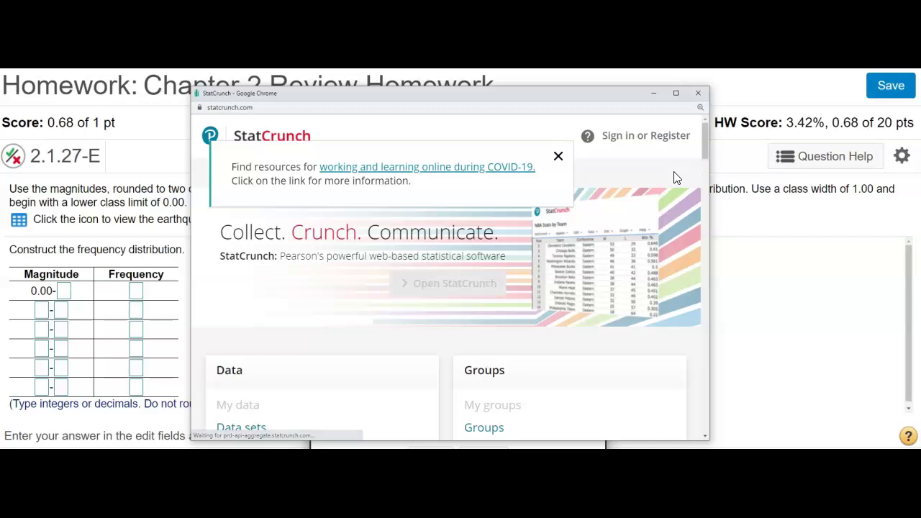
click(555, 157)
click(620, 143)
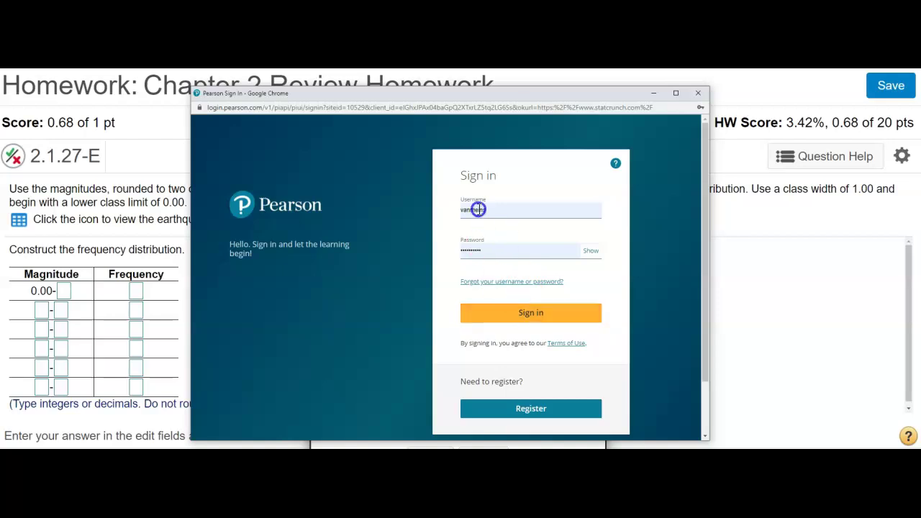
click(480, 313)
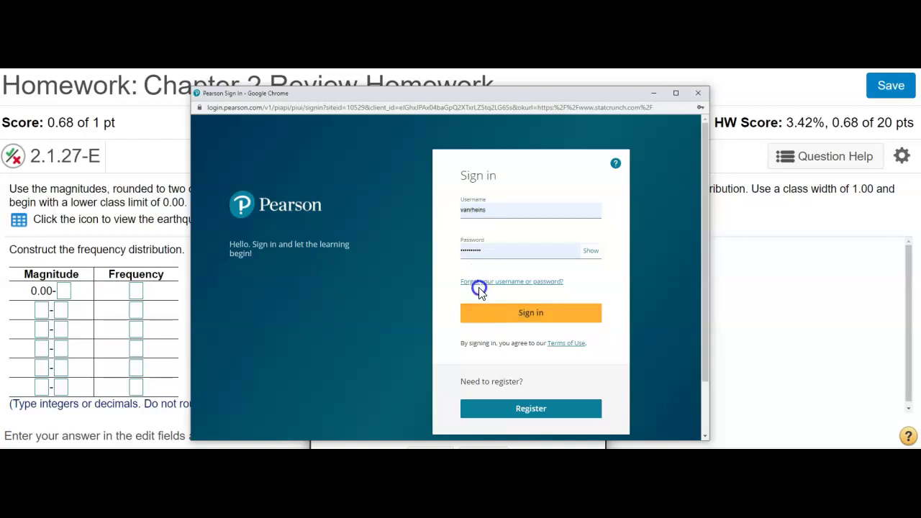
click(494, 323)
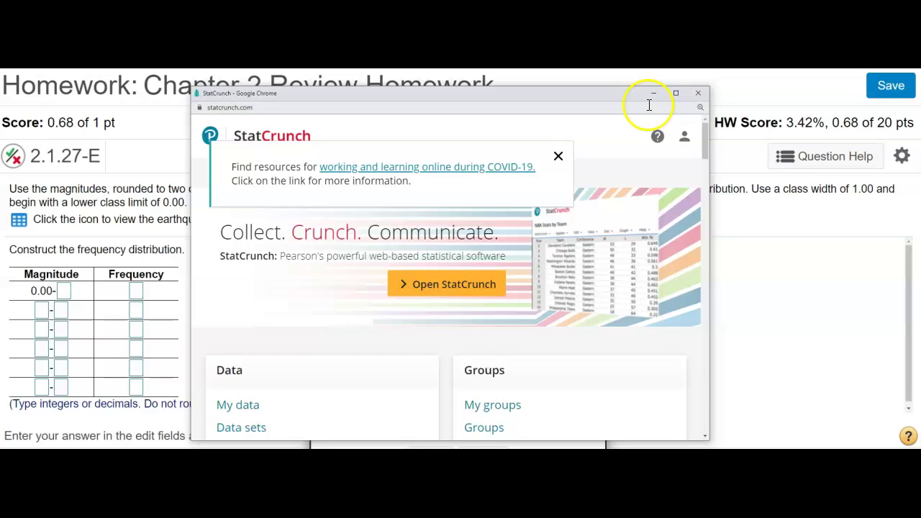
click(557, 156)
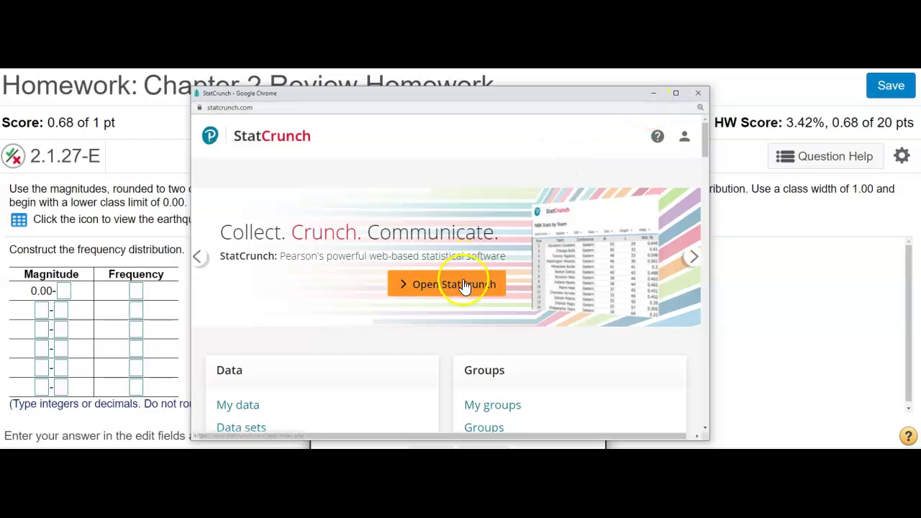
click(656, 92)
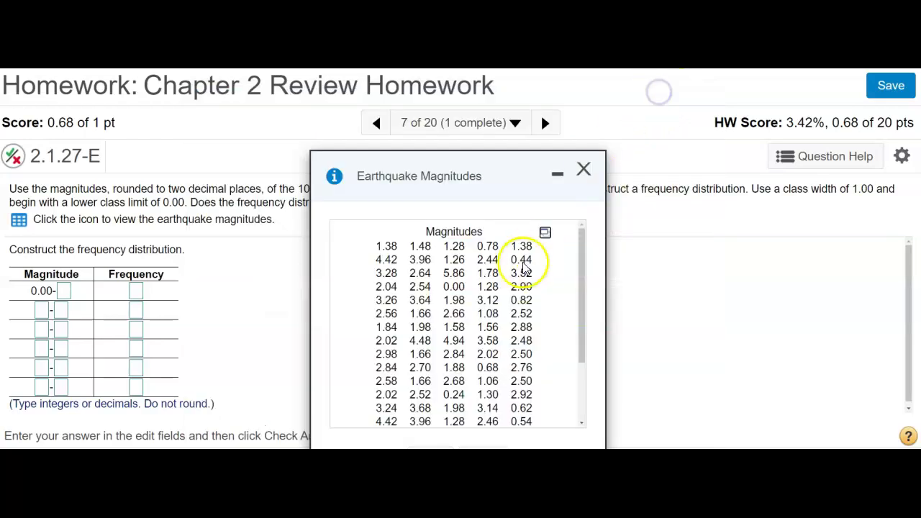
- Try again to load the magnitudes data set directly into StatCrunch, and minimize the resulting window
click(544, 231)
click(565, 260)
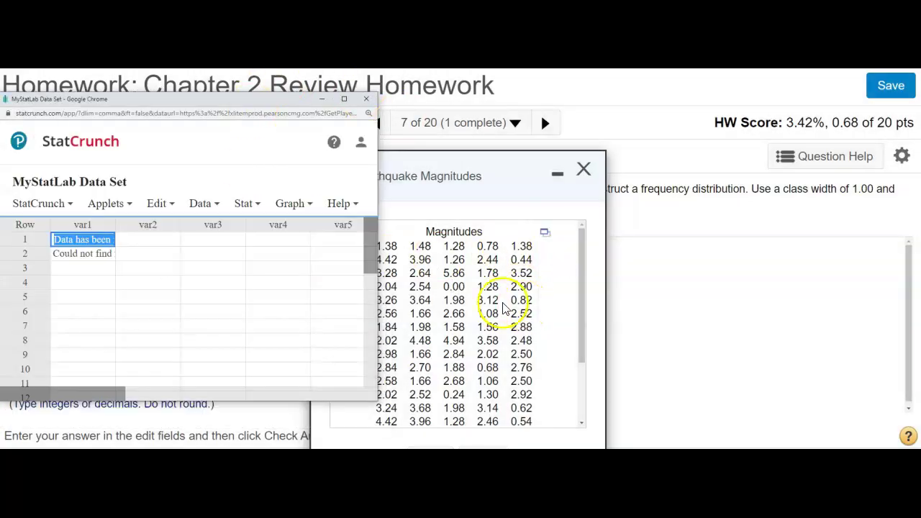
click(321, 99)
- Copy the earthquake magnitudes to the clipboard with the Tab delimiter and close the copy dialog
click(544, 231)
click(577, 275)
click(572, 279)
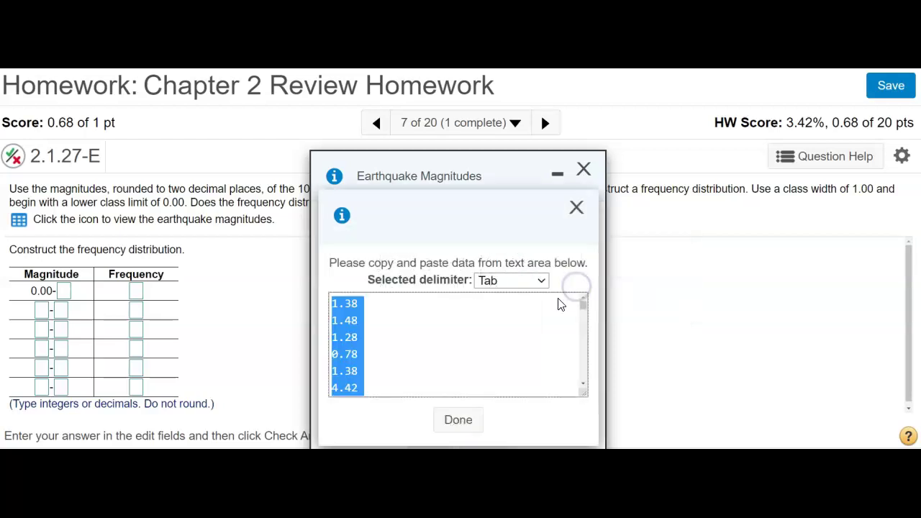
click(459, 419)
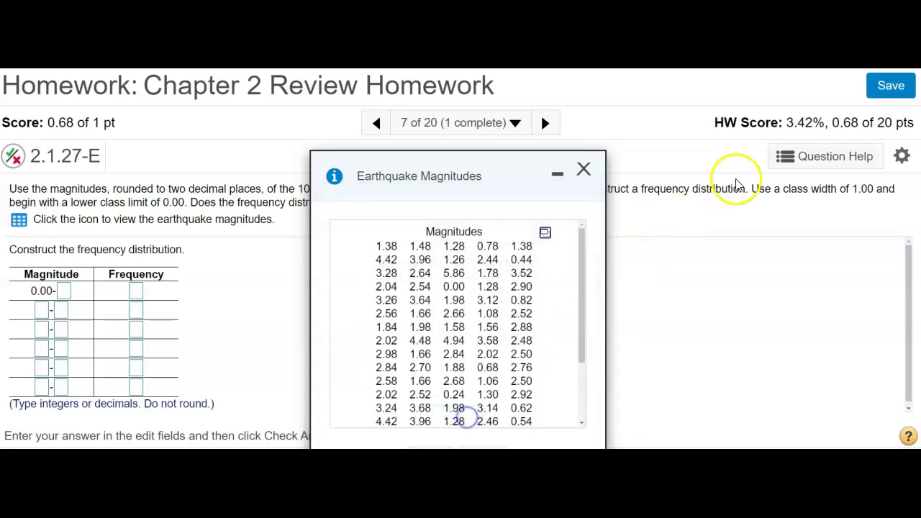
- Launch a blank StatCrunch data table from the question's help resources and move its window clear of the frequency table
click(804, 155)
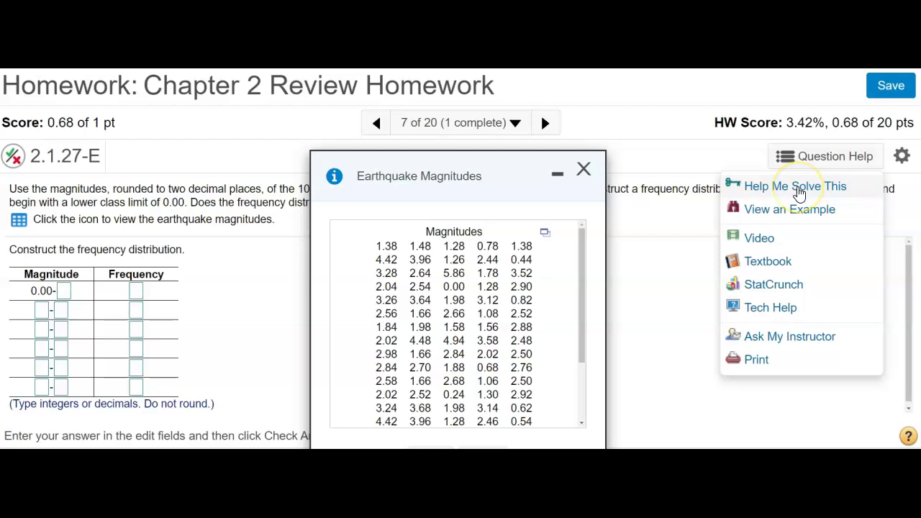
click(798, 214)
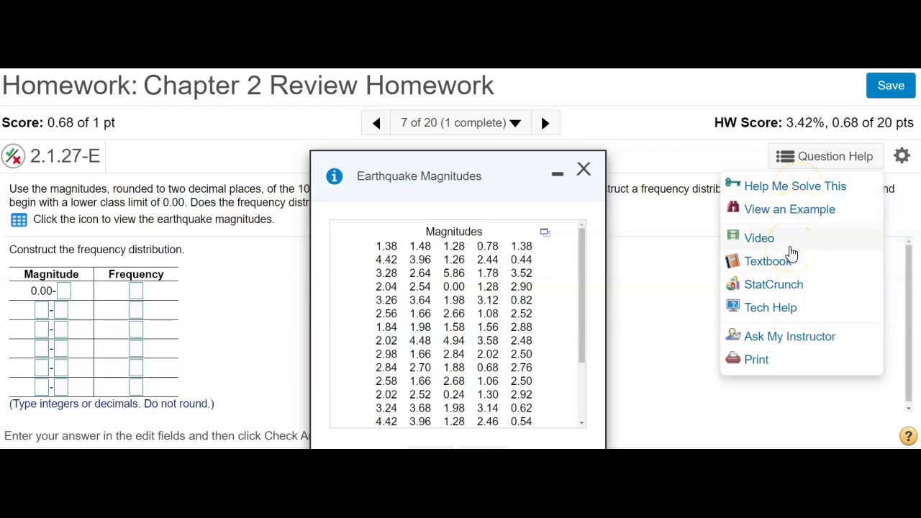
click(789, 288)
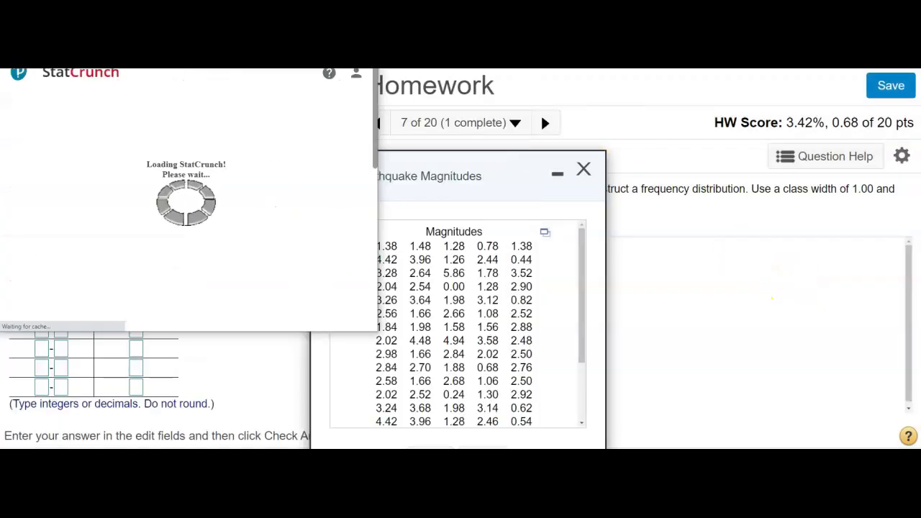
drag(246, 37, 467, 103)
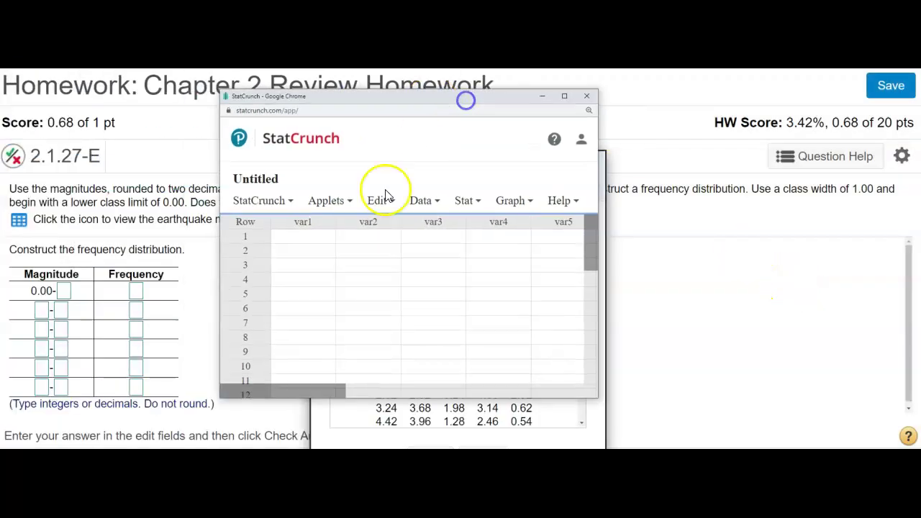
- Paste the copied magnitudes into var1 starting at row 1 and sort the table by that column in descending order
click(308, 238)
key(ctrl+v)
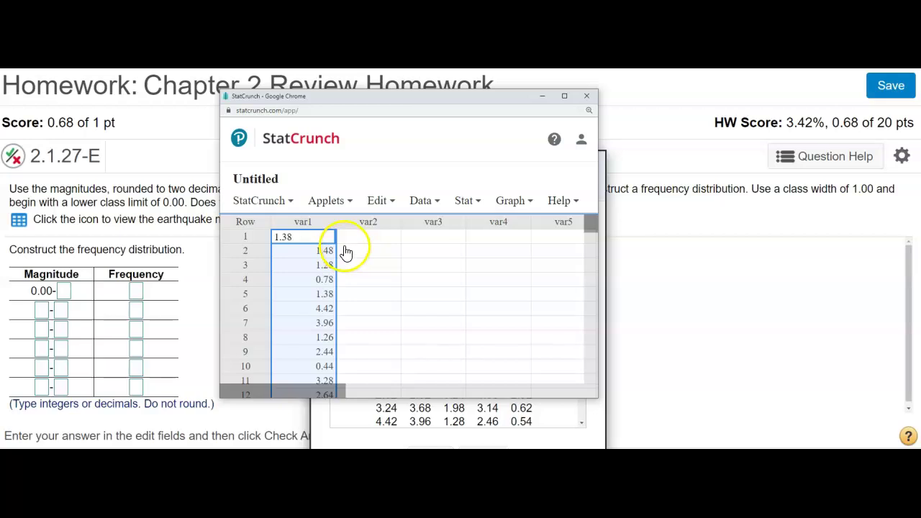
click(339, 252)
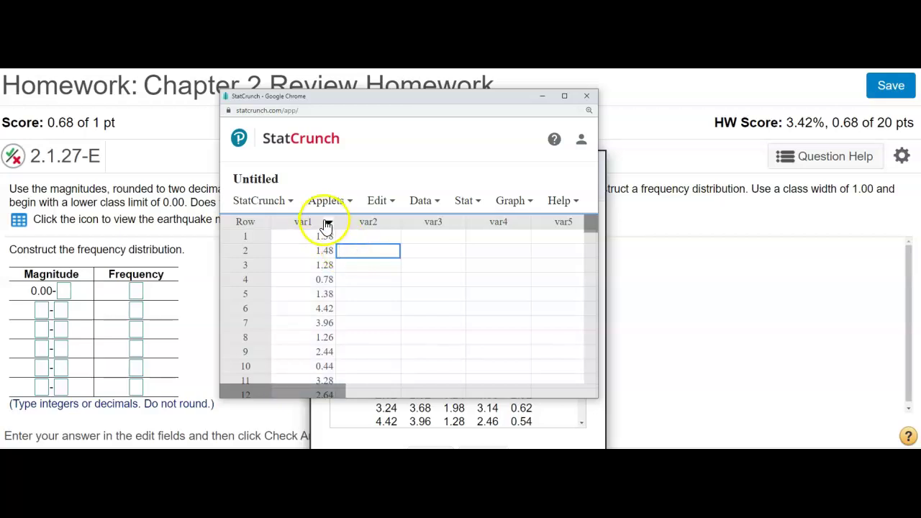
click(328, 222)
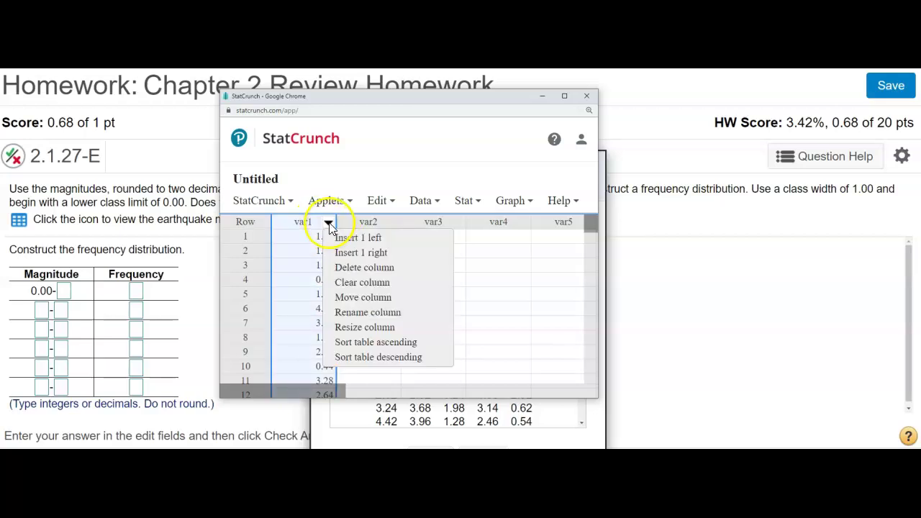
click(371, 362)
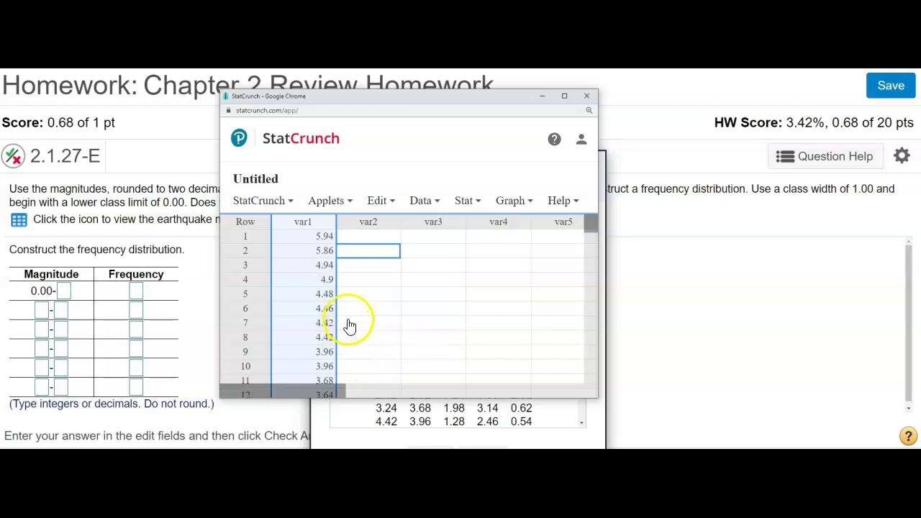
click(511, 202)
click(470, 203)
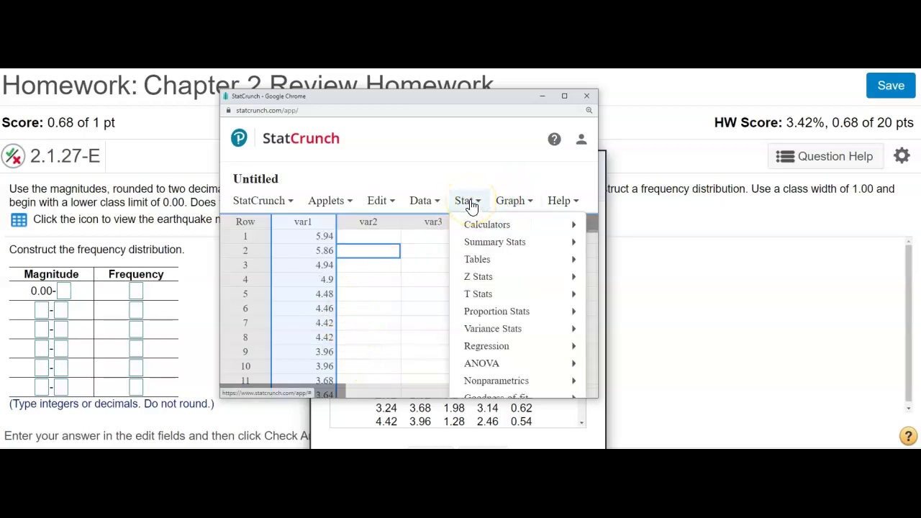
click(512, 202)
click(561, 201)
- Start a histogram and select var1 as its data column
click(508, 205)
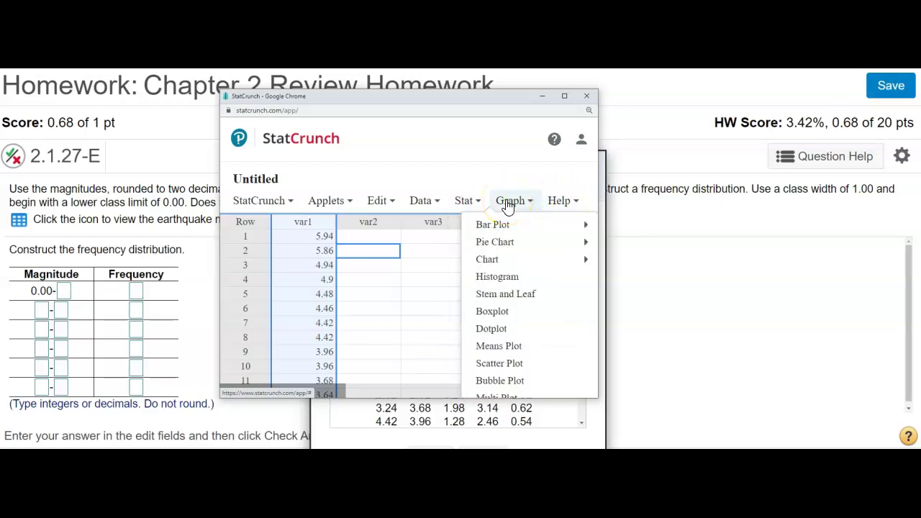
click(507, 226)
click(505, 246)
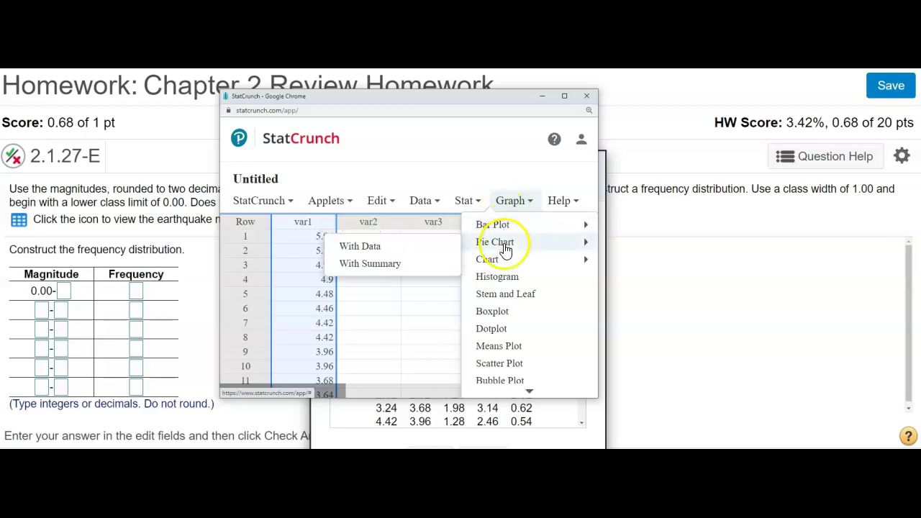
click(509, 280)
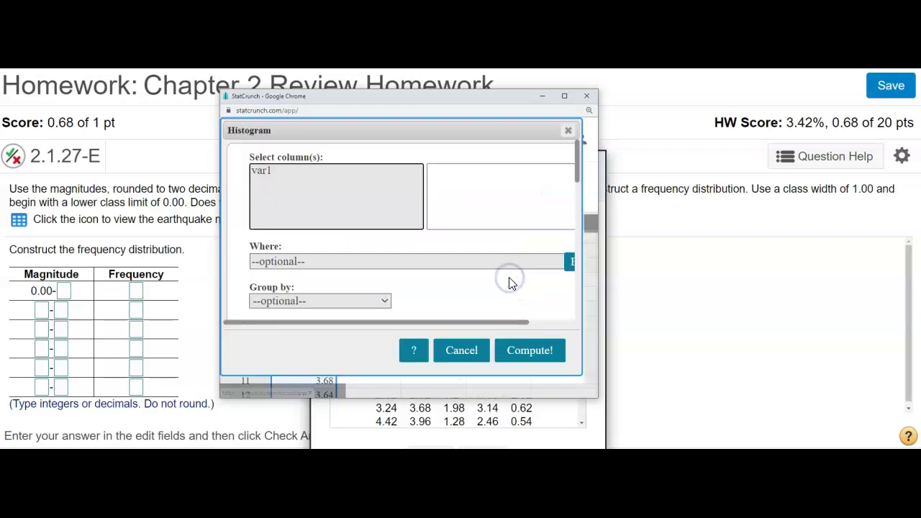
click(272, 180)
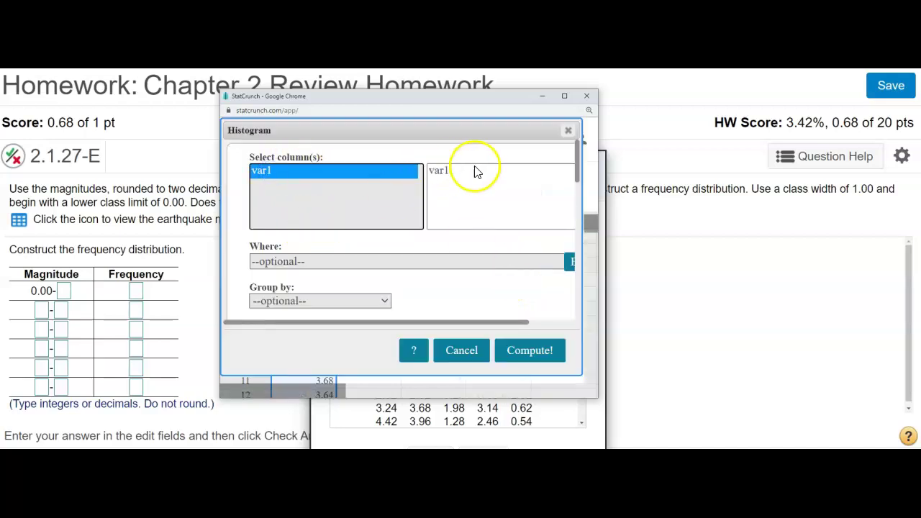
click(317, 261)
- Keep the histogram type as Frequency and start the bins at 0
scroll(328, 305, down, 3)
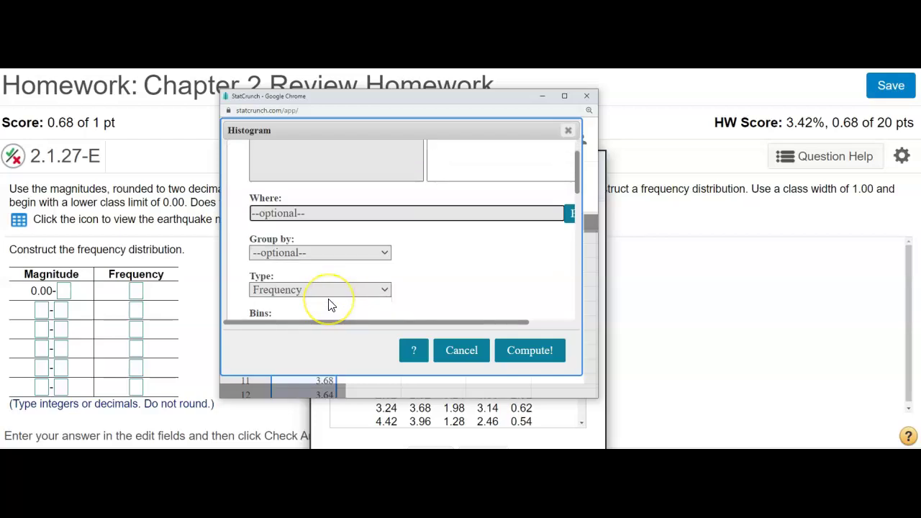
scroll(331, 302, up, 1)
click(316, 242)
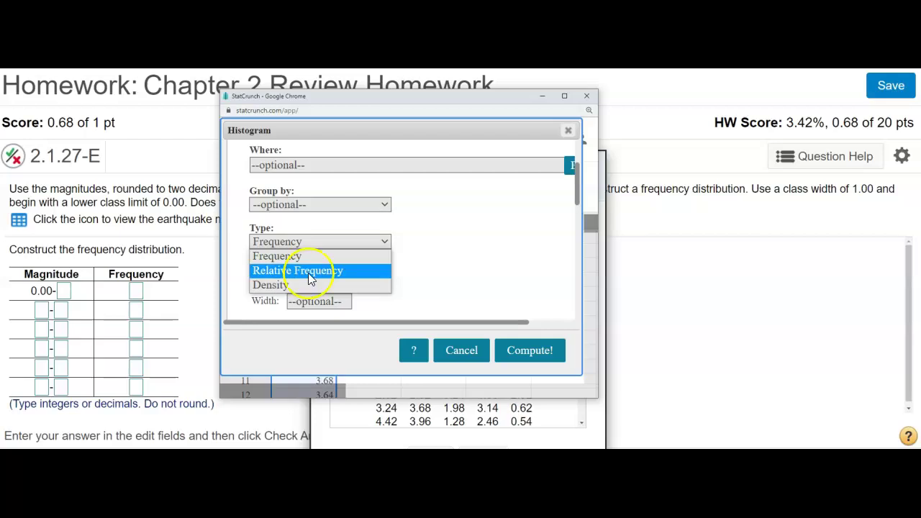
click(311, 264)
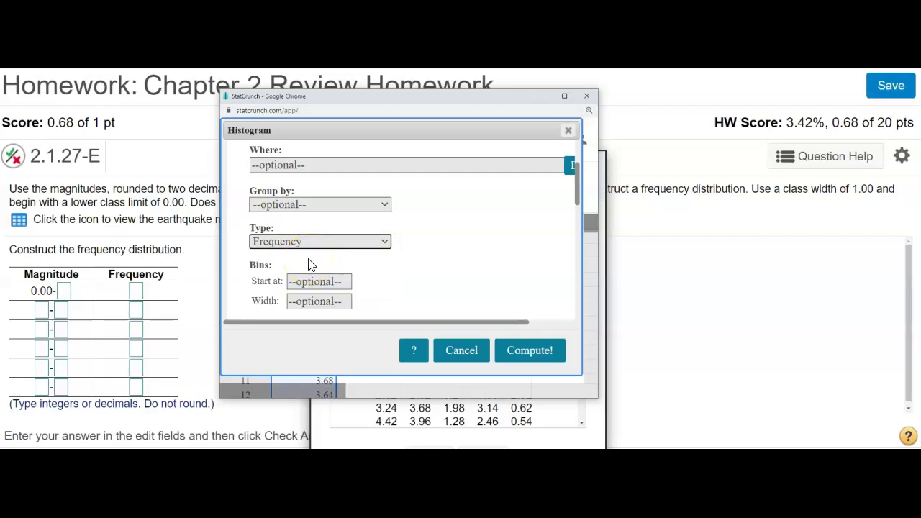
scroll(310, 264, down, 1)
click(315, 234)
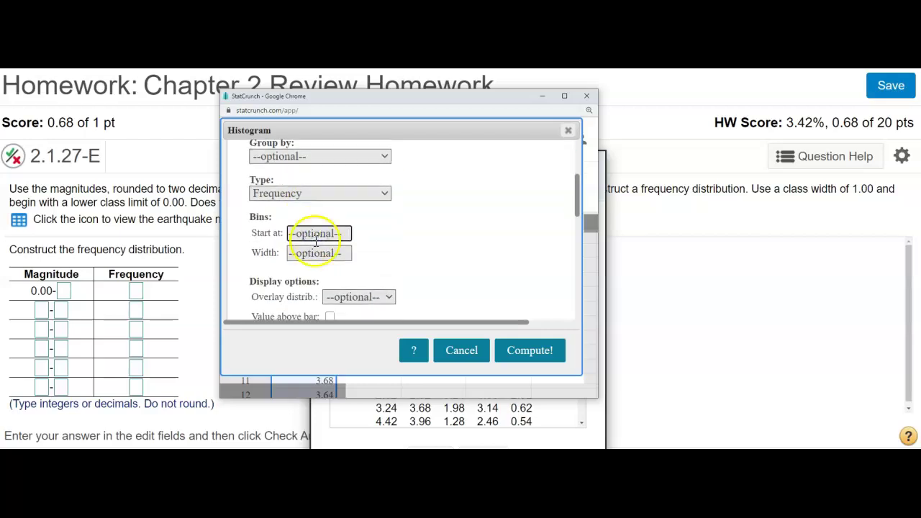
text(0)
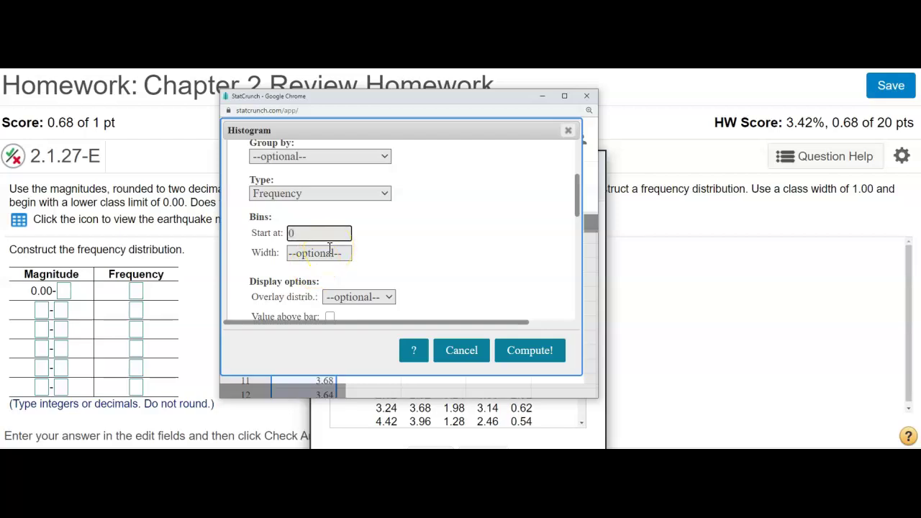
- Move the StatCrunch and magnitudes windows clear of the homework table and set the histogram's bin width to 1
click(327, 252)
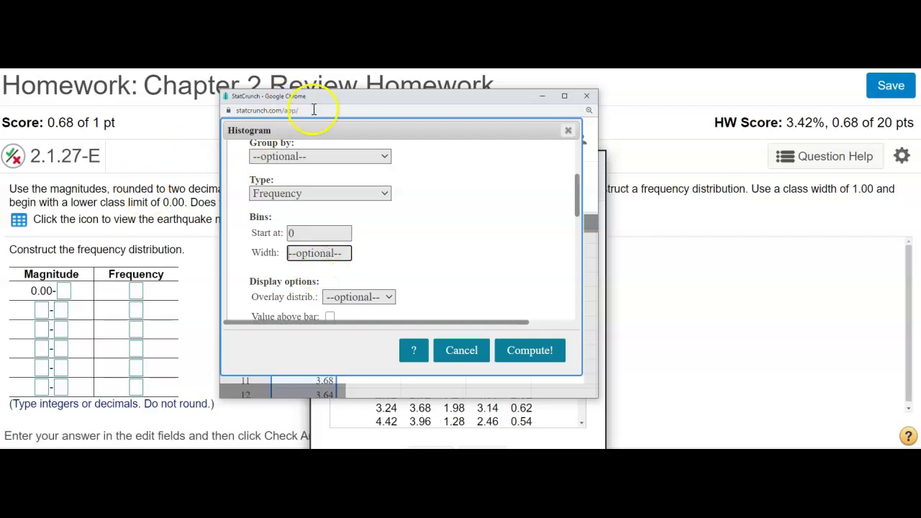
drag(314, 98, 498, 98)
drag(362, 165, 446, 246)
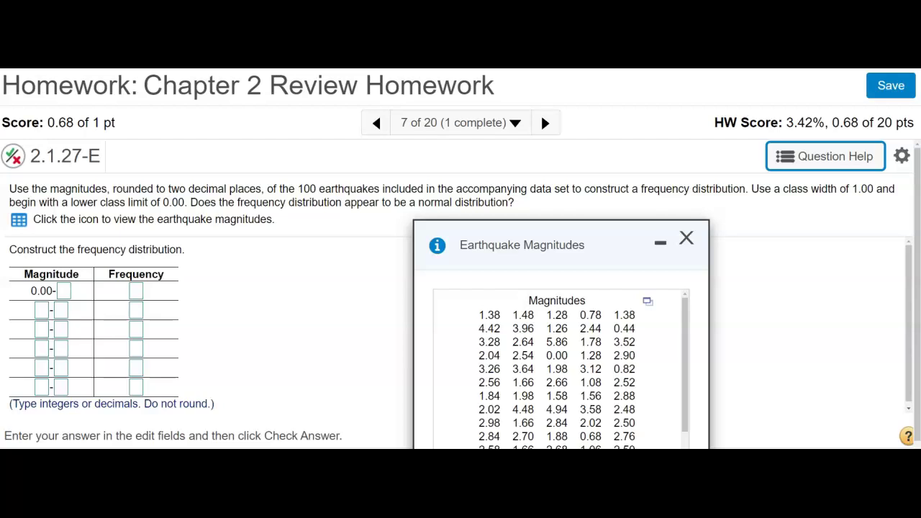
click(215, 436)
click(501, 252)
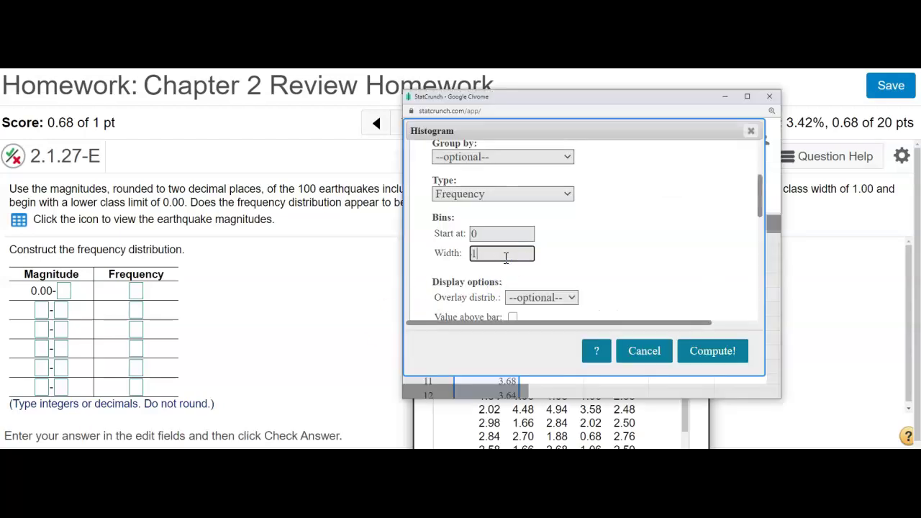
- Compute the histogram with the remaining options at their defaults and inspect the first bar's frequency and range
scroll(506, 257, down, 2)
scroll(510, 277, down, 2)
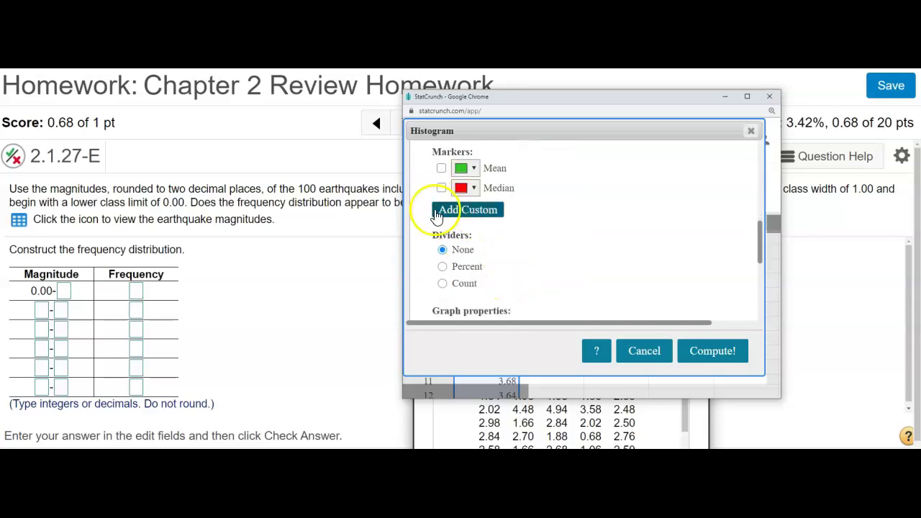
scroll(494, 287, down, 2)
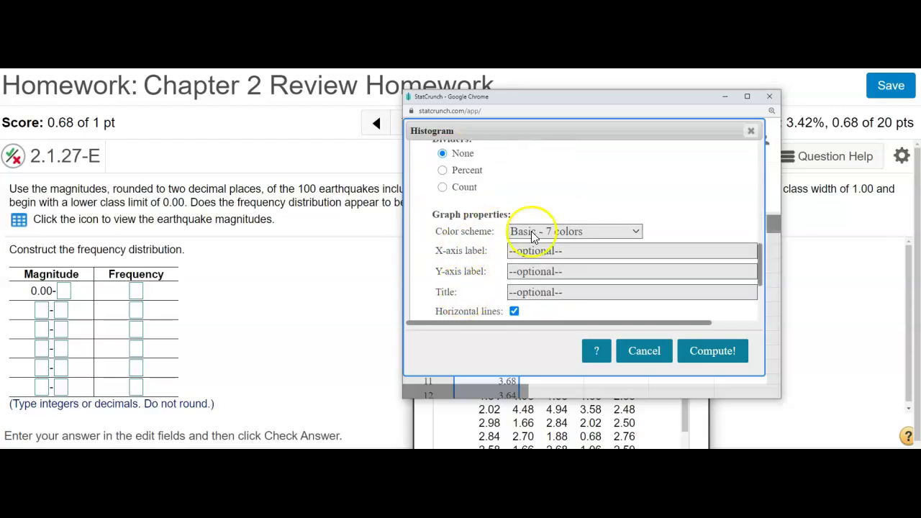
scroll(513, 301, down, 2)
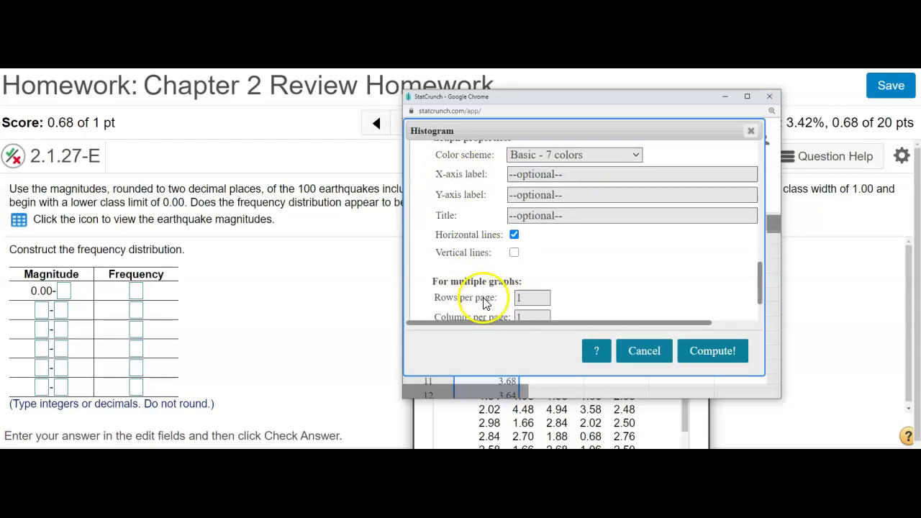
scroll(510, 300, down, 2)
click(733, 358)
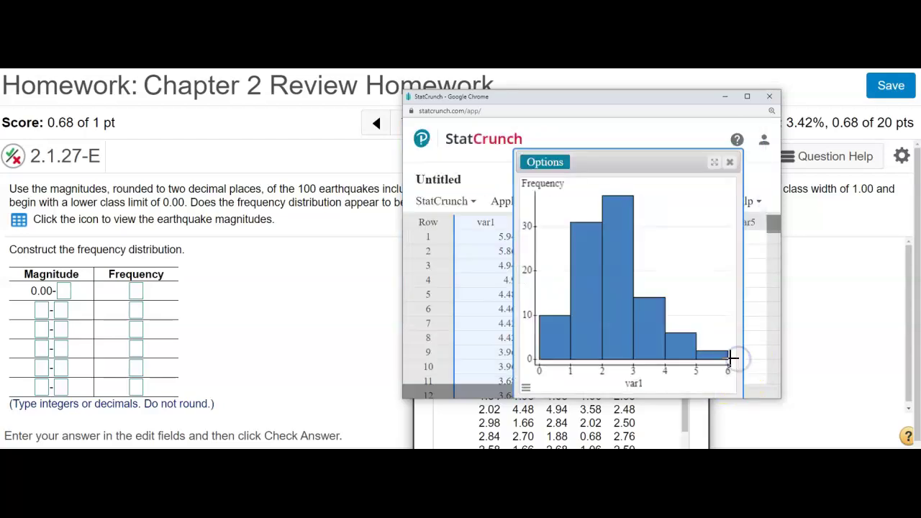
mouse_move(589, 332)
mouse_move(563, 350)
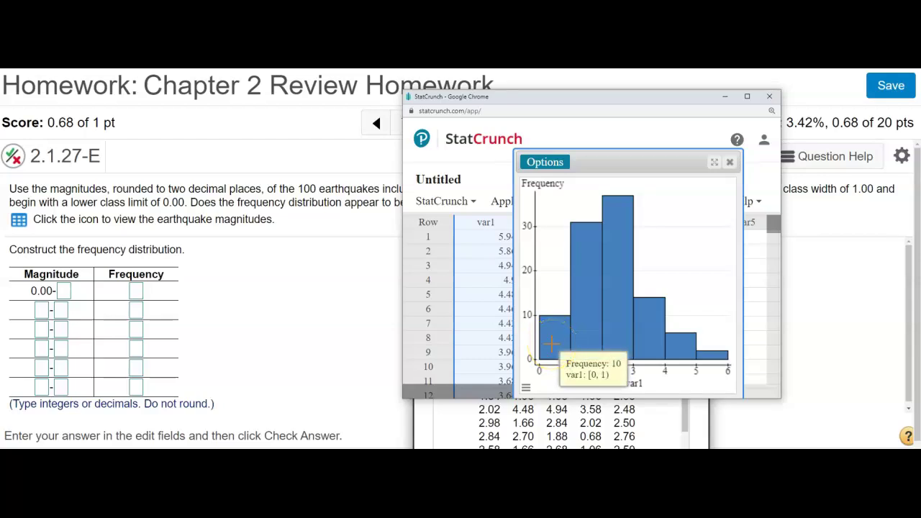
- Enter the lower class limits 1, 2, 3, 4 and 5 in the homework's frequency distribution table
click(136, 309)
click(45, 310)
text(1)
click(42, 292)
text(2)
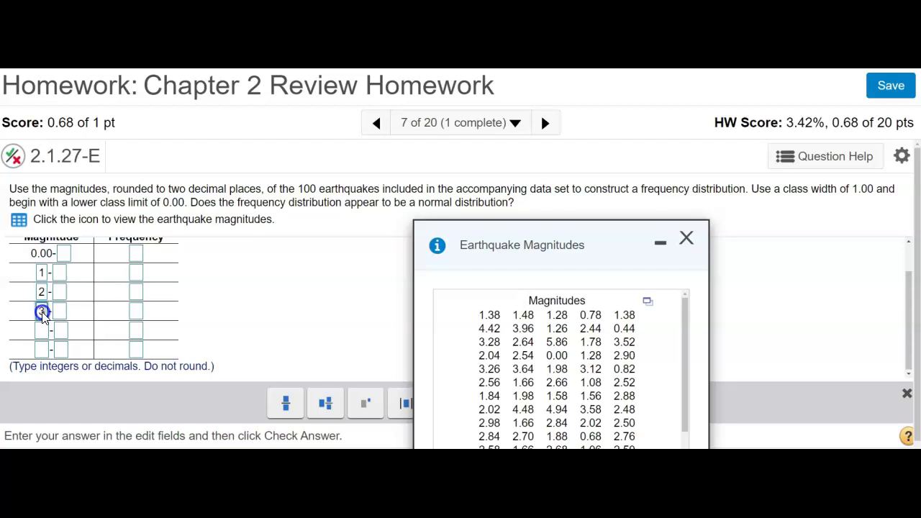
click(43, 330)
text(4)
click(42, 350)
text(5)
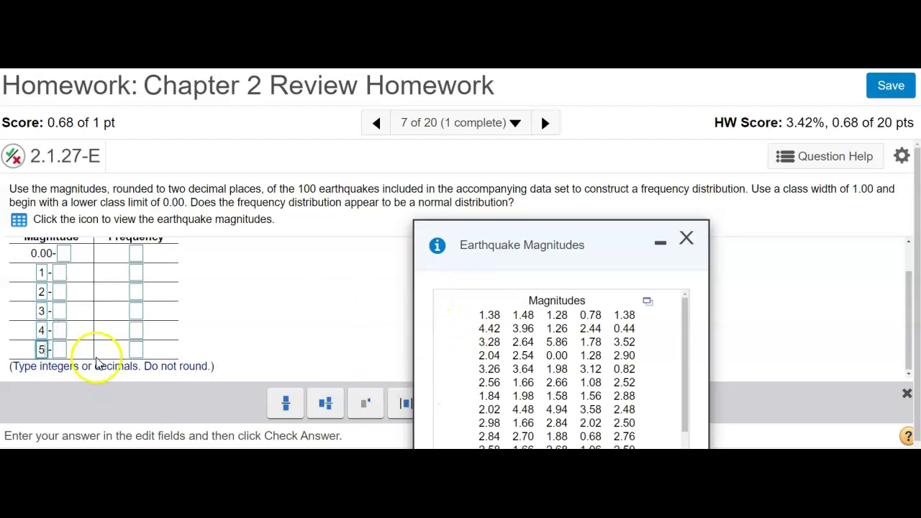
- Set the upper limit of the class starting at 0.00 to .99
scroll(92, 347, up, 1)
scroll(51, 298, up, 1)
scroll(68, 294, down, 2)
click(65, 294)
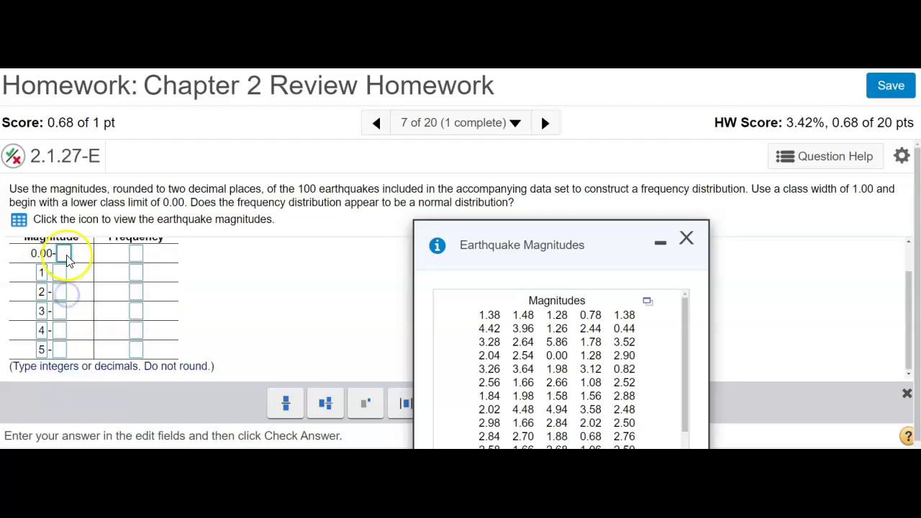
text(1)
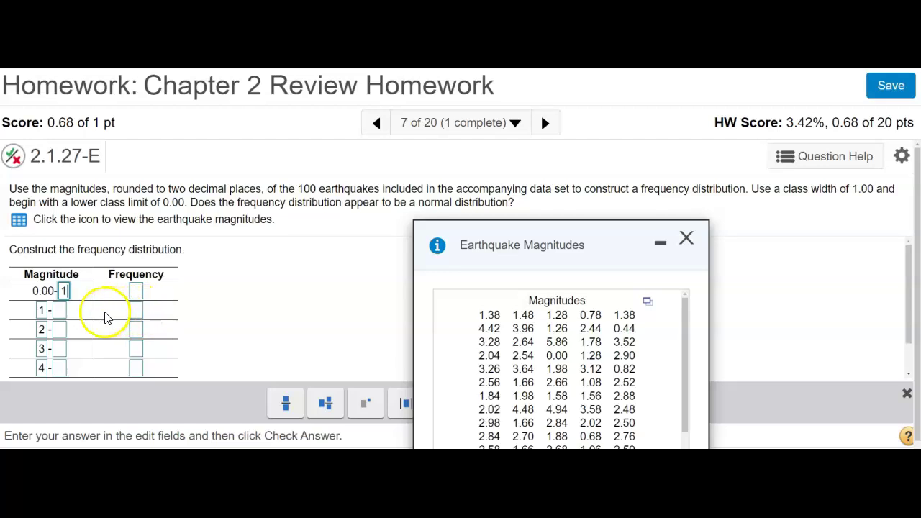
scroll(119, 315, down, 1)
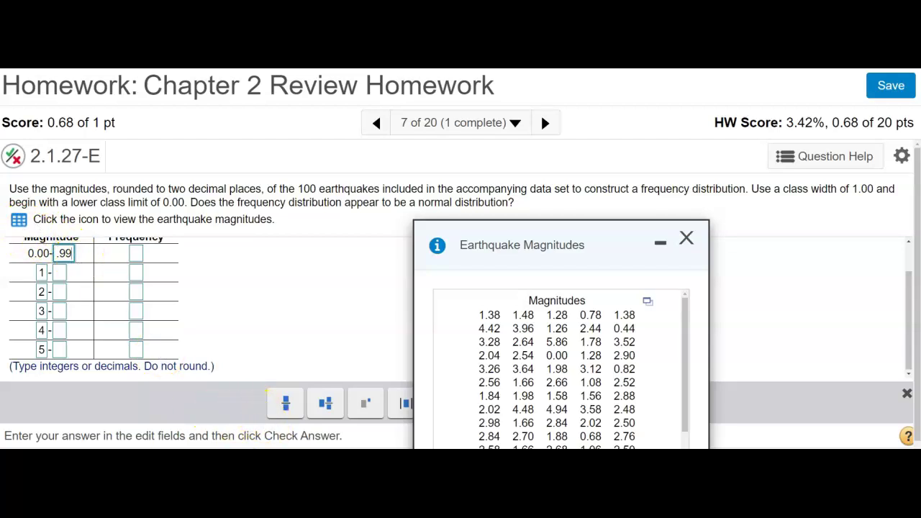
- Enter the upper limits 1.99, 2.99, 3.99, 4.99 and 5.99 for the remaining classes
click(62, 272)
text(1.99)
click(59, 292)
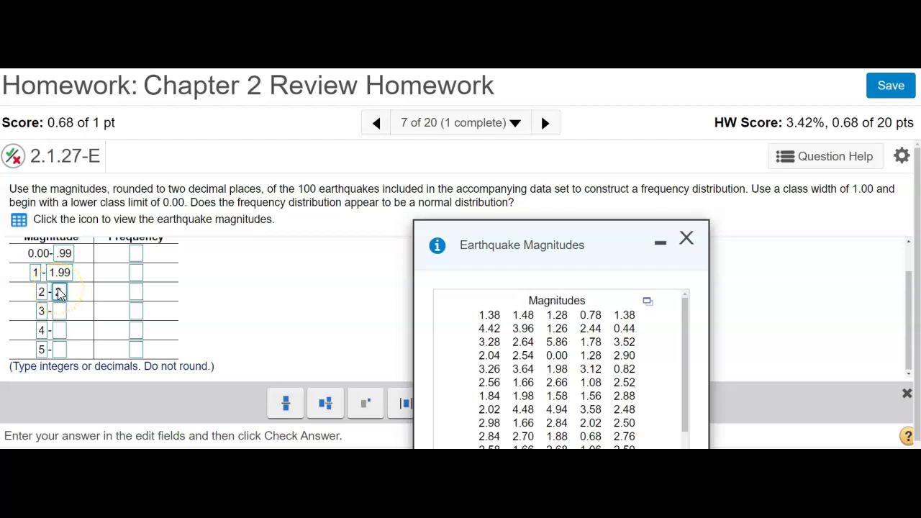
click(59, 311)
text(3.)
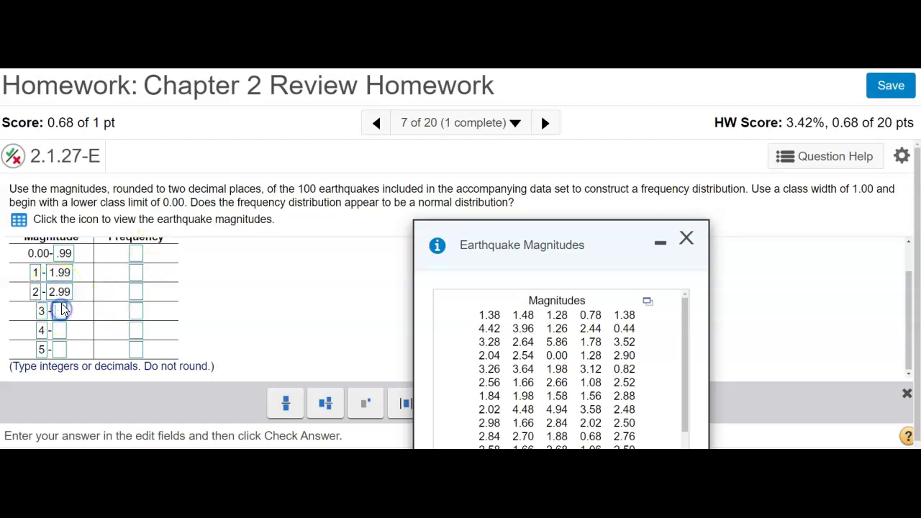
text(99)
click(61, 330)
text(4.99)
click(61, 350)
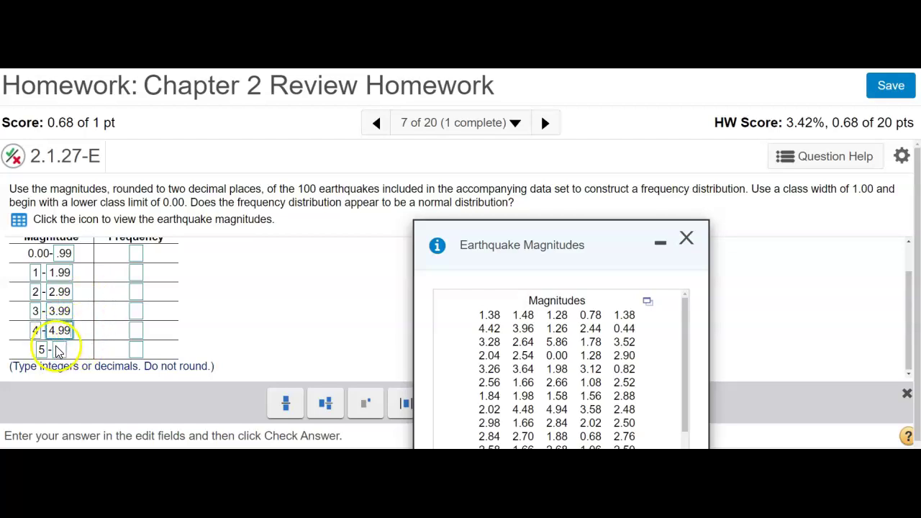
text(5.99)
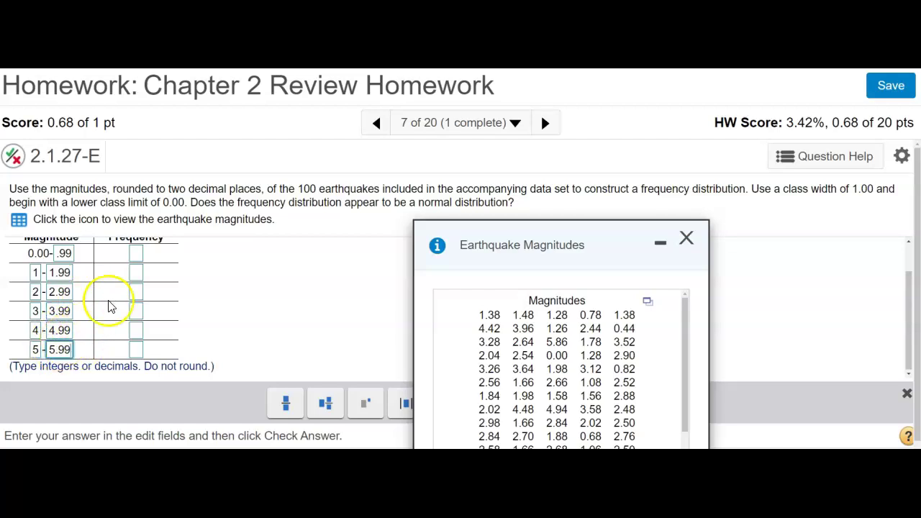
- Return to the StatCrunch histogram, move it off the data column, and enter 10 as the 0.00-.99 class frequency
drag(556, 248, 536, 169)
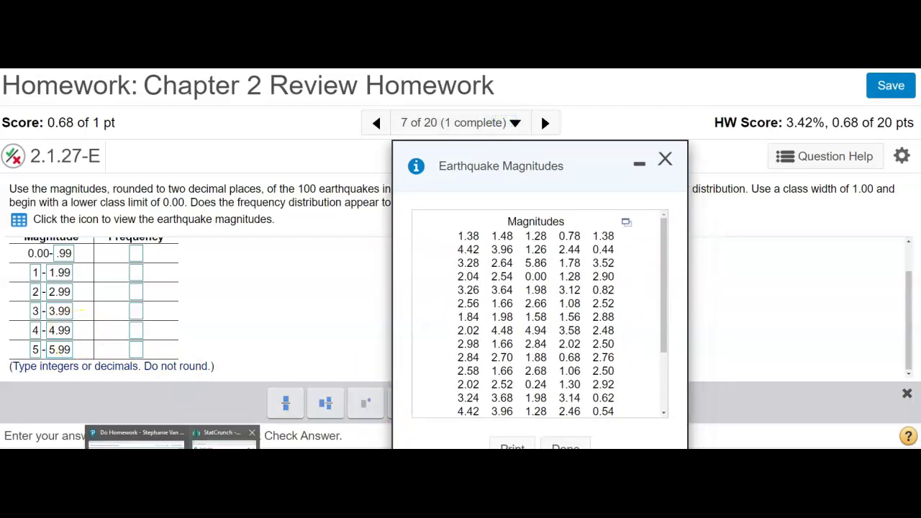
click(173, 438)
mouse_move(559, 340)
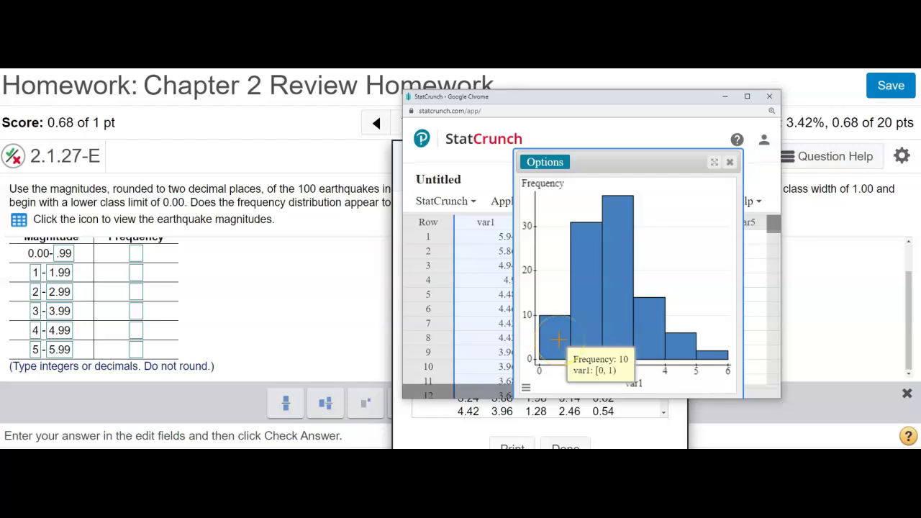
drag(597, 157, 637, 157)
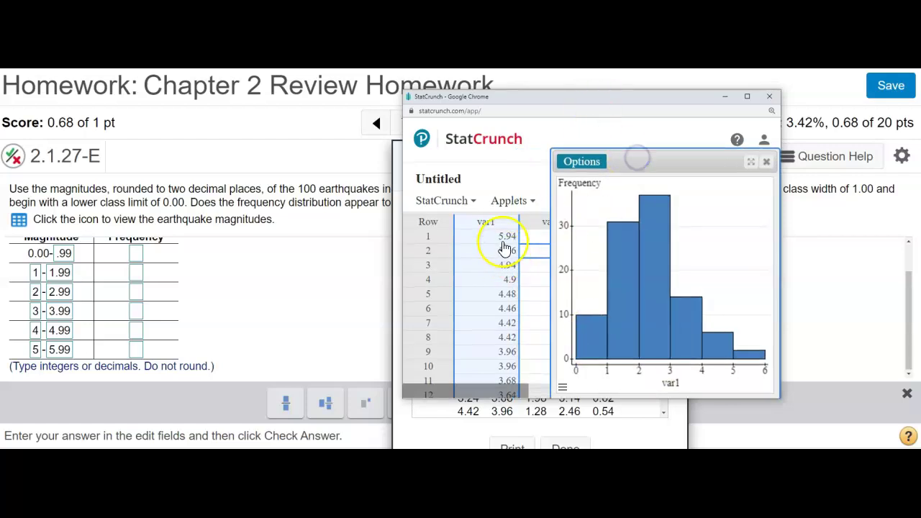
click(68, 259)
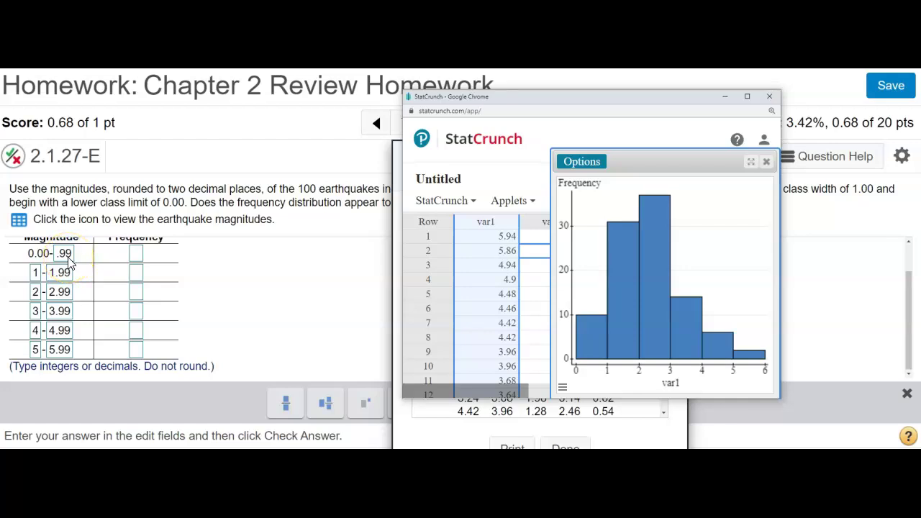
mouse_move(579, 321)
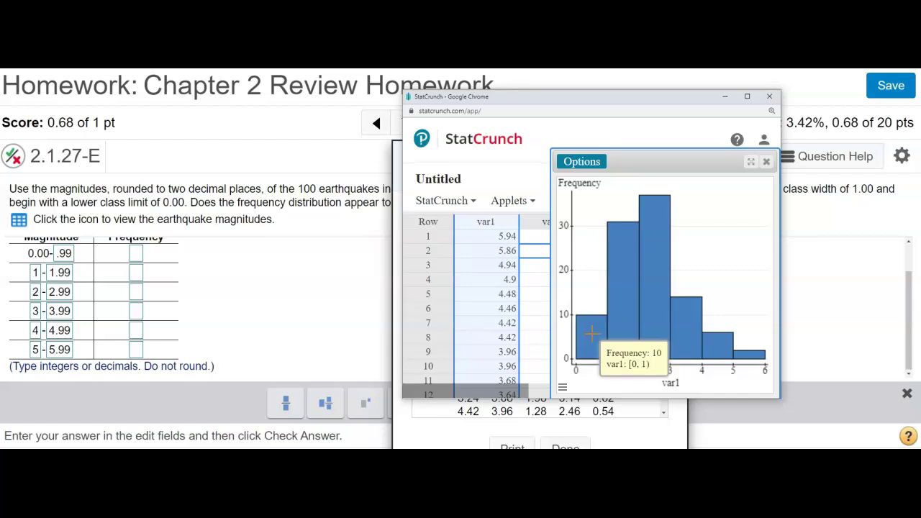
click(136, 253)
text(10)
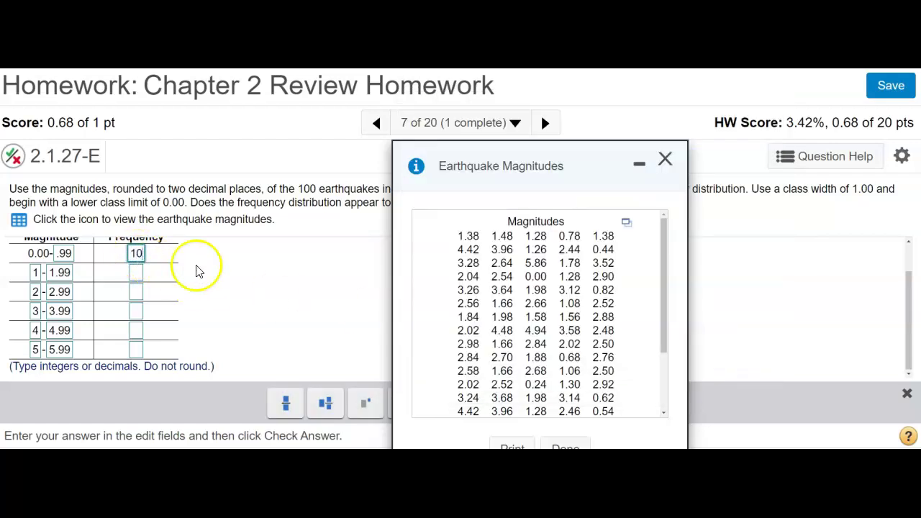
- Read the next two histogram bars and enter frequencies 31 for class 1-1.99 and 37 for class 2-2.99
mouse_move(173, 503)
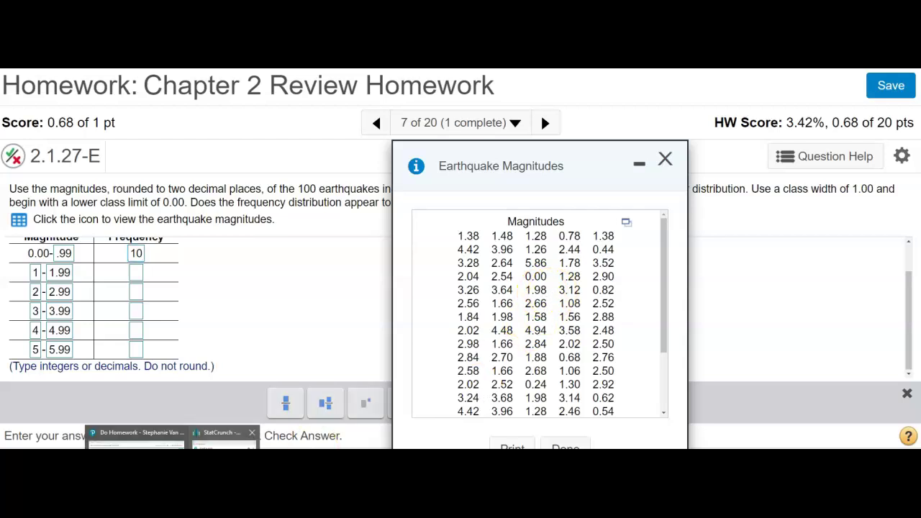
click(225, 448)
mouse_move(619, 260)
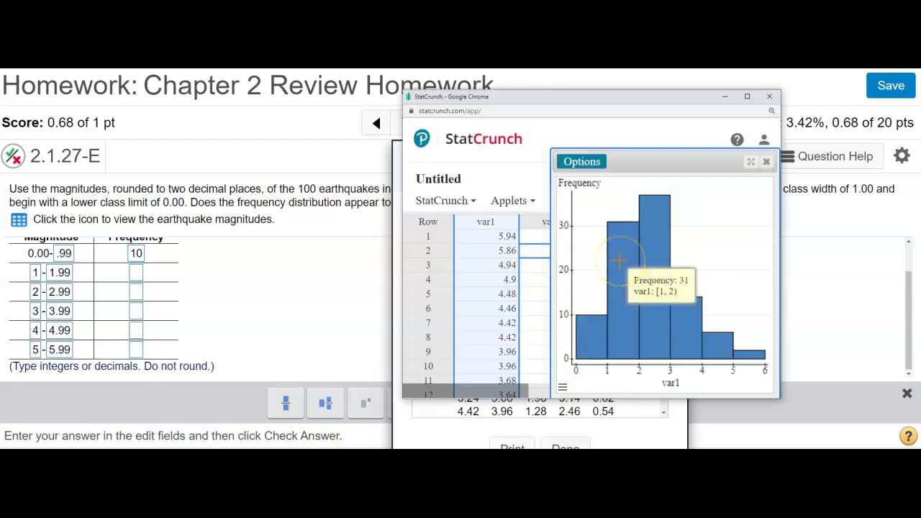
click(139, 271)
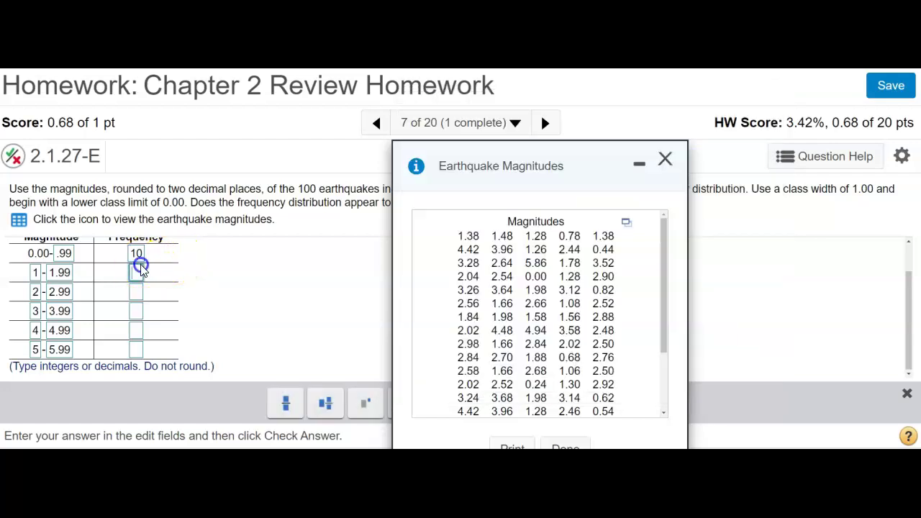
click(137, 294)
- Read the last three histogram bars and enter frequencies 14, 6 and 2 for the classes starting at 3, 4 and 5
click(227, 440)
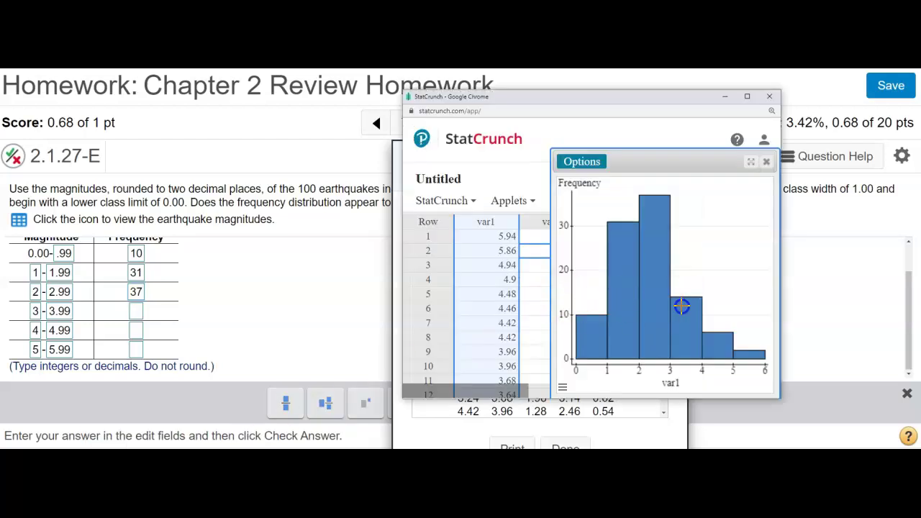
mouse_move(689, 318)
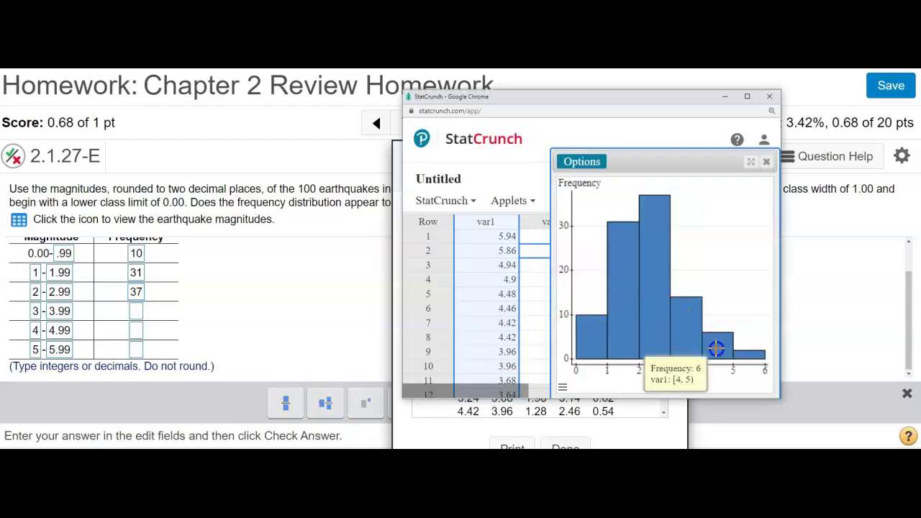
mouse_move(740, 355)
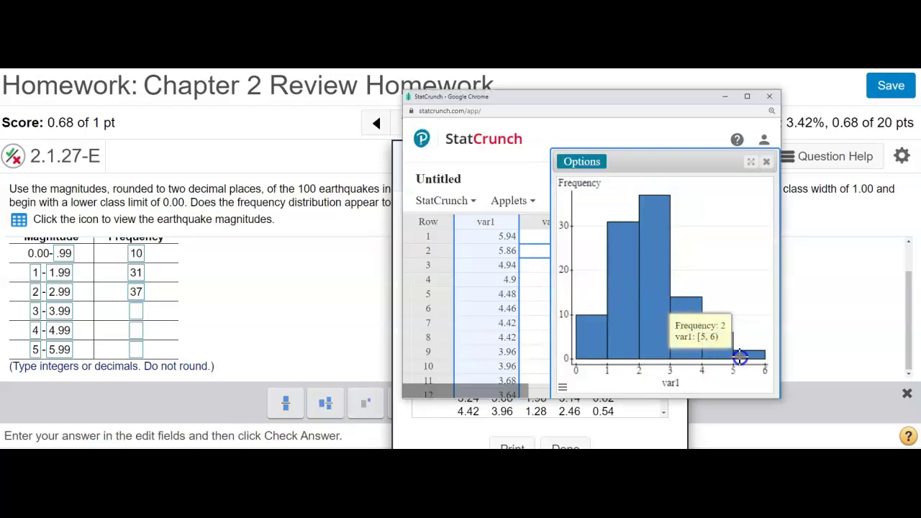
click(133, 313)
text(14)
click(136, 331)
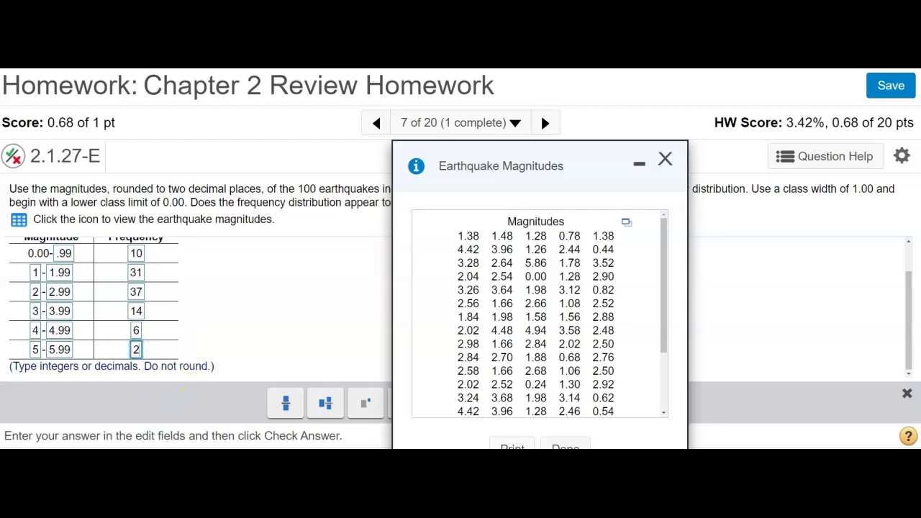
- Return to the StatCrunch histogram, enlarge its graph window and refresh the graph
click(223, 436)
drag(662, 154, 550, 124)
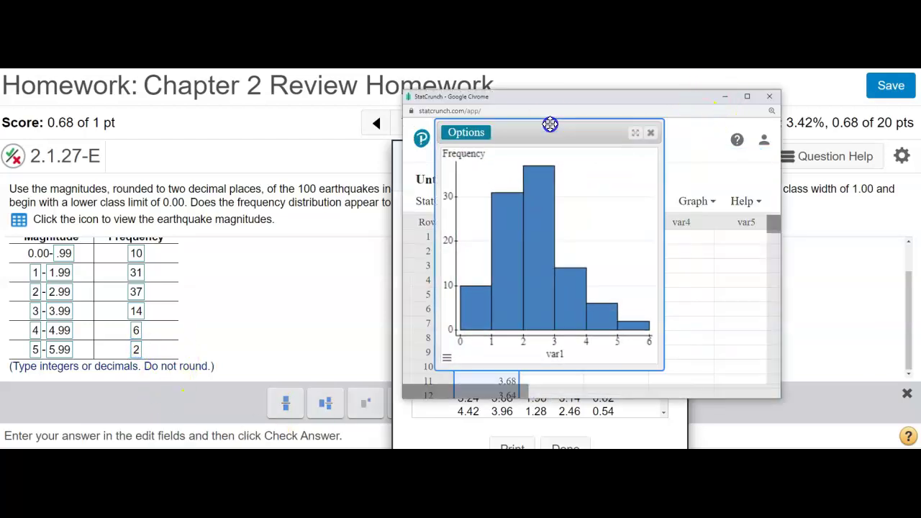
drag(664, 370, 753, 396)
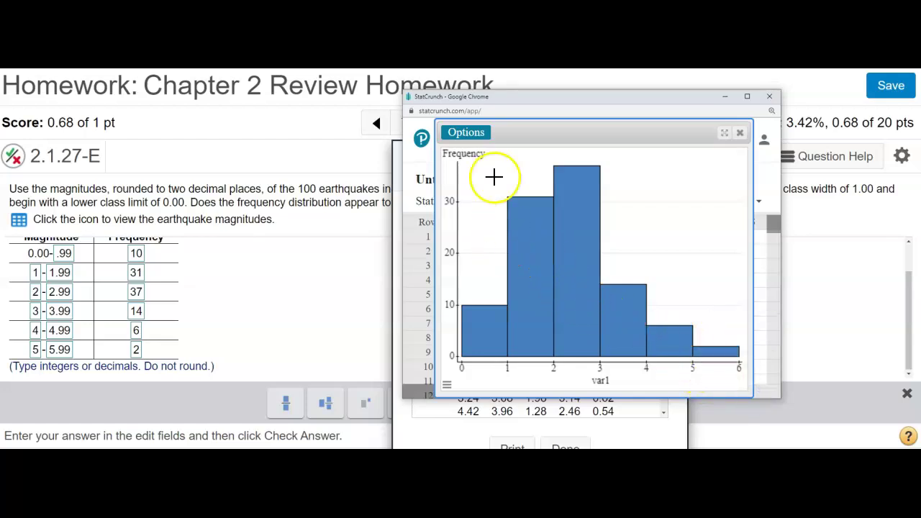
click(471, 134)
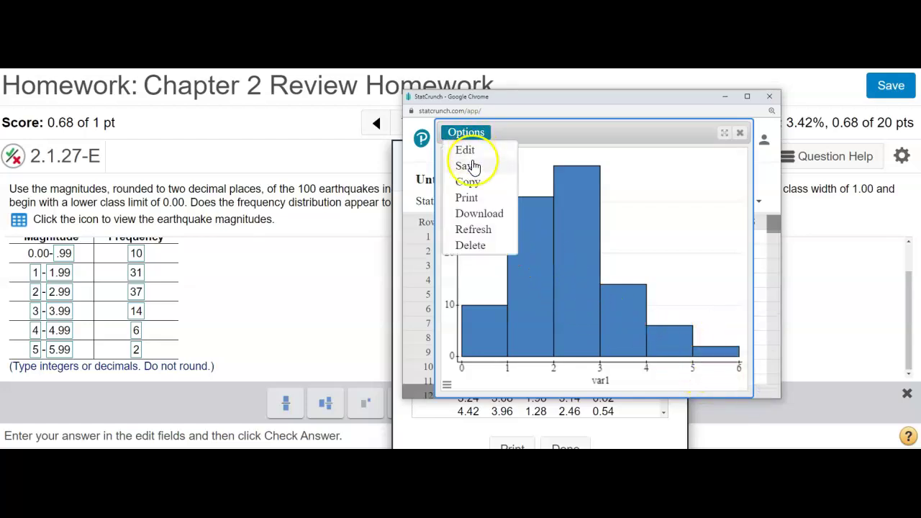
click(474, 231)
- Highlight all six histogram bars one after another and shift the graph aside to see the matching rows in the data table
click(548, 231)
drag(548, 231, 496, 308)
click(608, 300)
drag(578, 133, 625, 133)
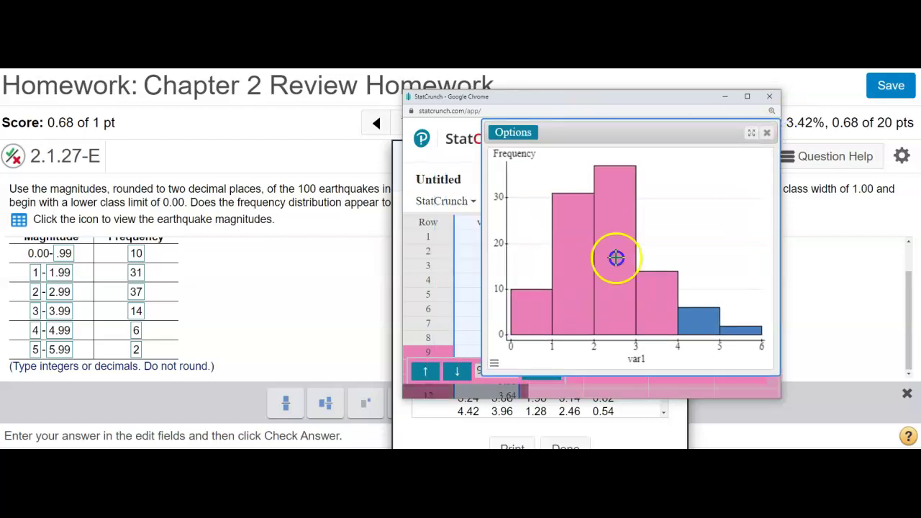
scroll(468, 321, down, 1)
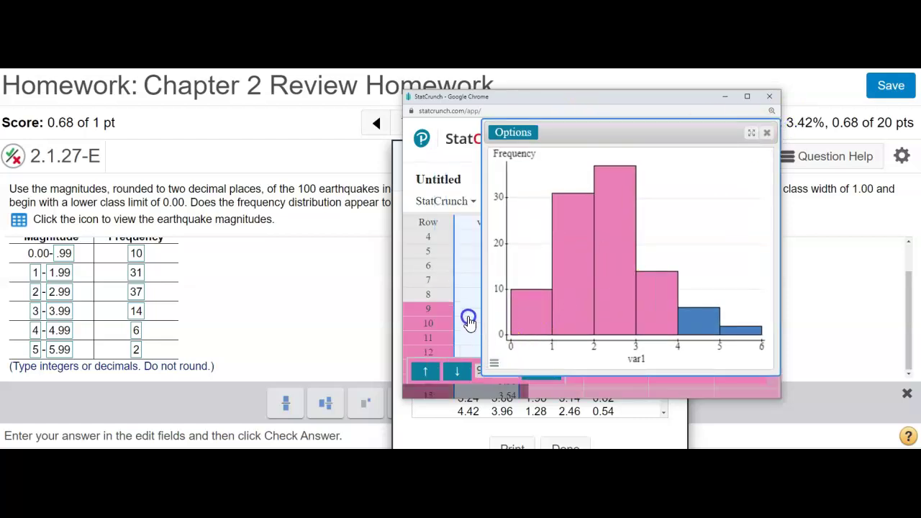
click(710, 325)
click(741, 330)
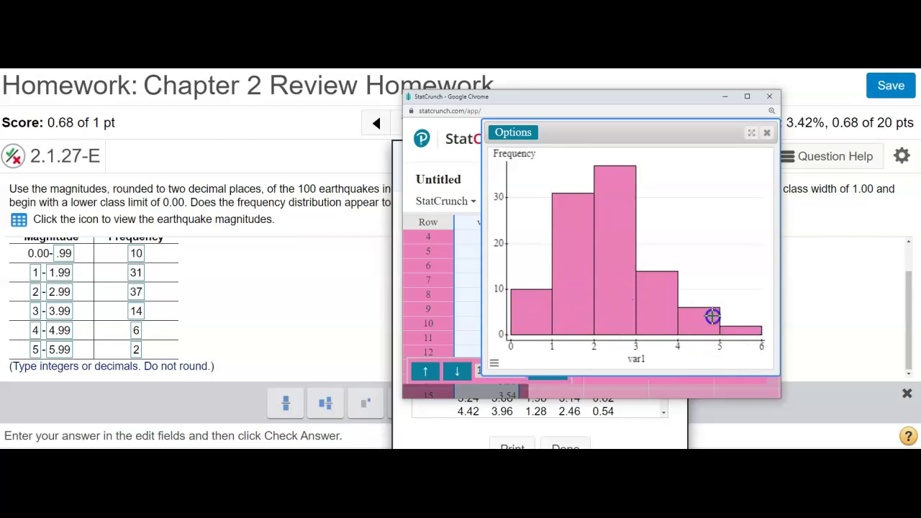
click(524, 136)
click(541, 229)
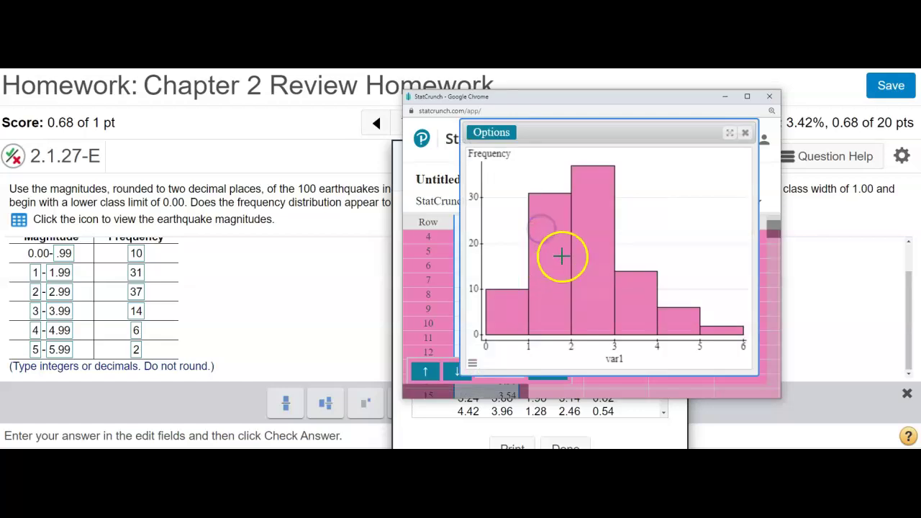
- Close StatCrunch and the earthquake data window, and submit the completed frequency table for checking
click(745, 135)
click(574, 300)
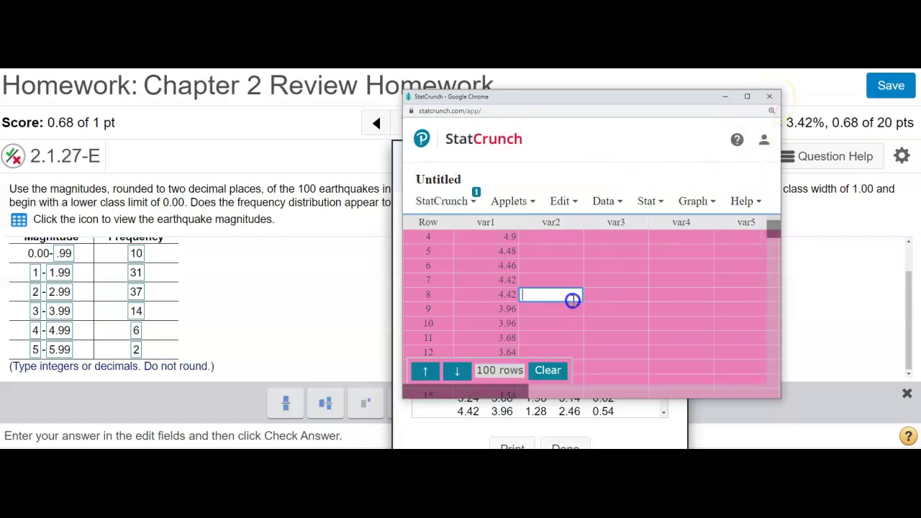
scroll(508, 303, up, 1)
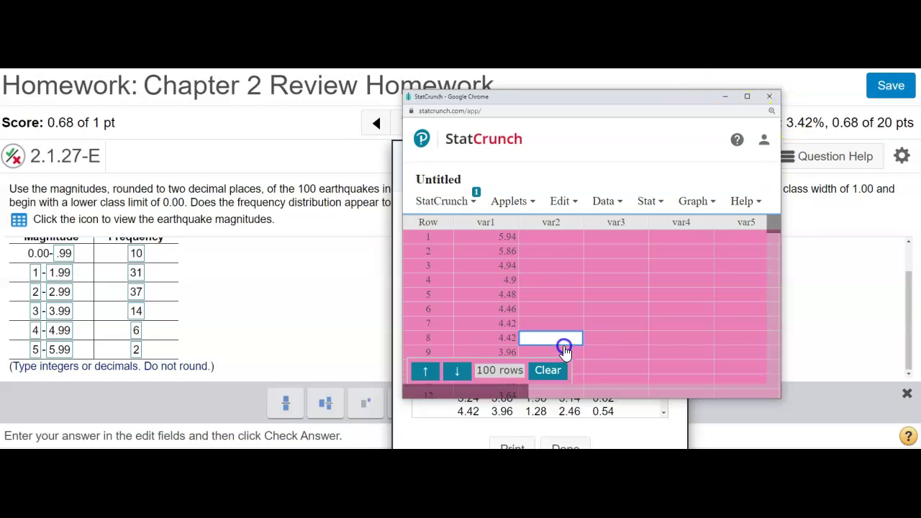
click(767, 95)
click(662, 163)
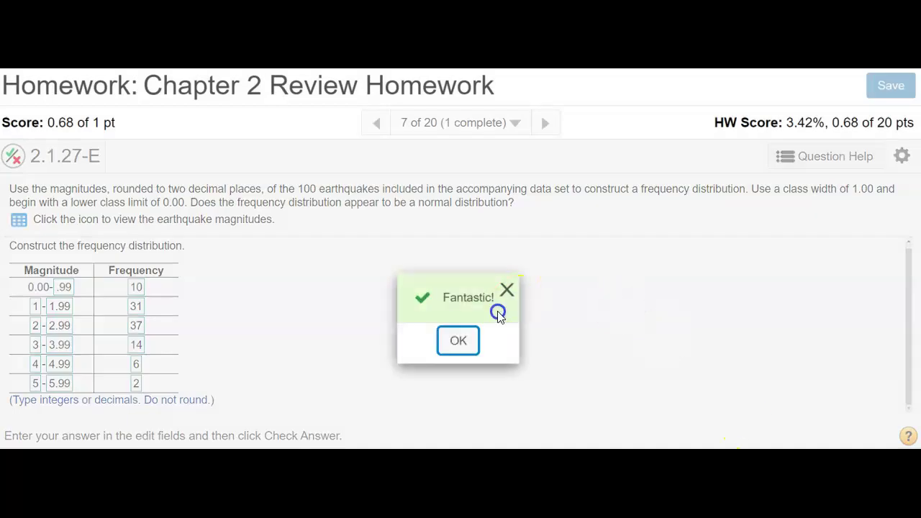
click(458, 341)
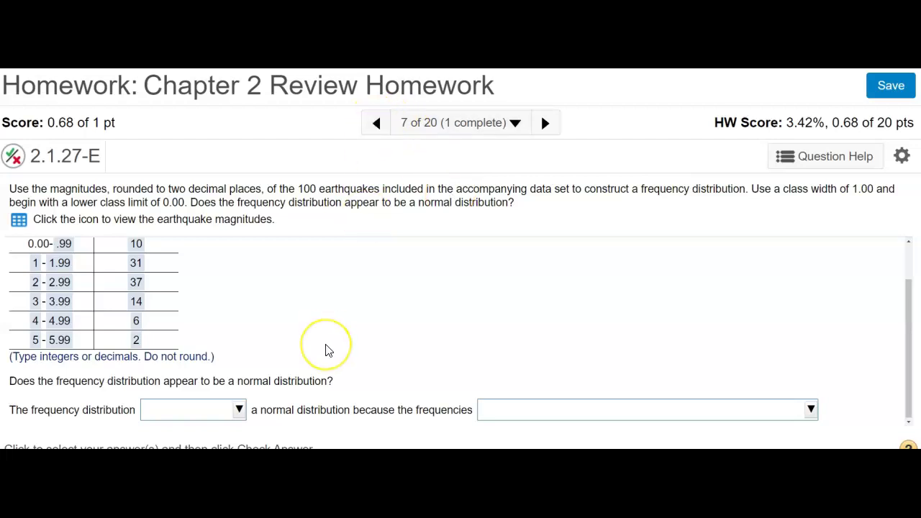
- Review the completed frequency table and reopen the earthquake magnitudes data set to look through its values
scroll(326, 347, up, 2)
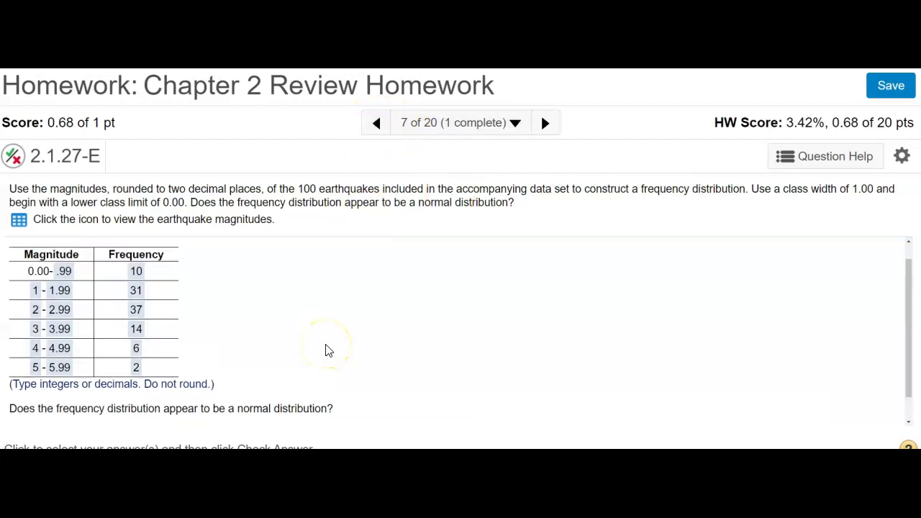
click(20, 220)
scroll(484, 333, down, 2)
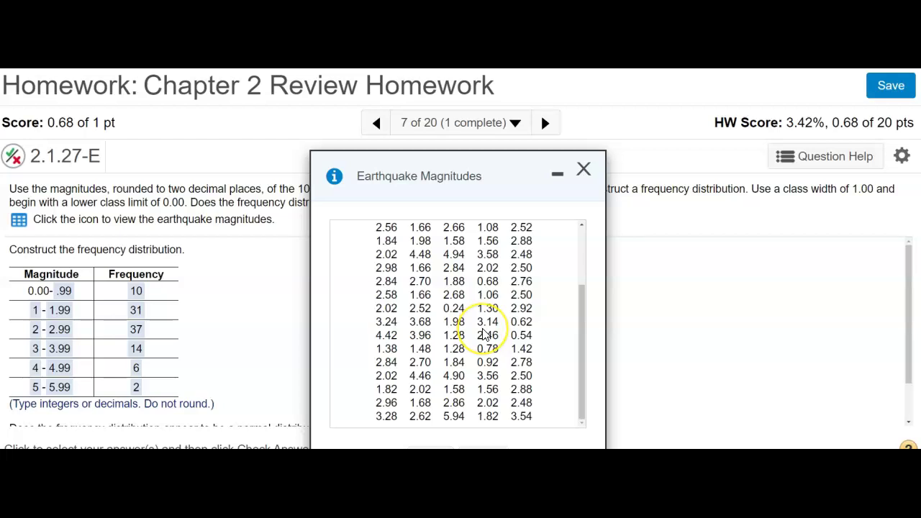
scroll(484, 332, up, 3)
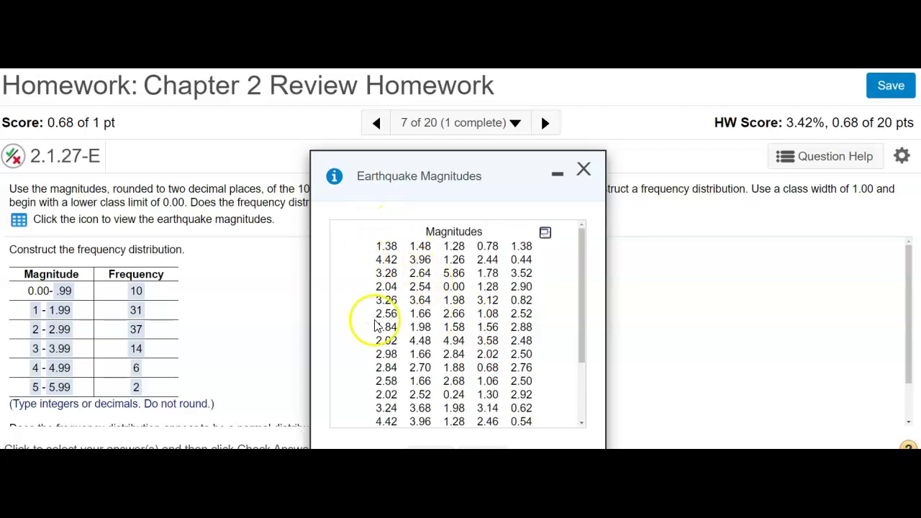